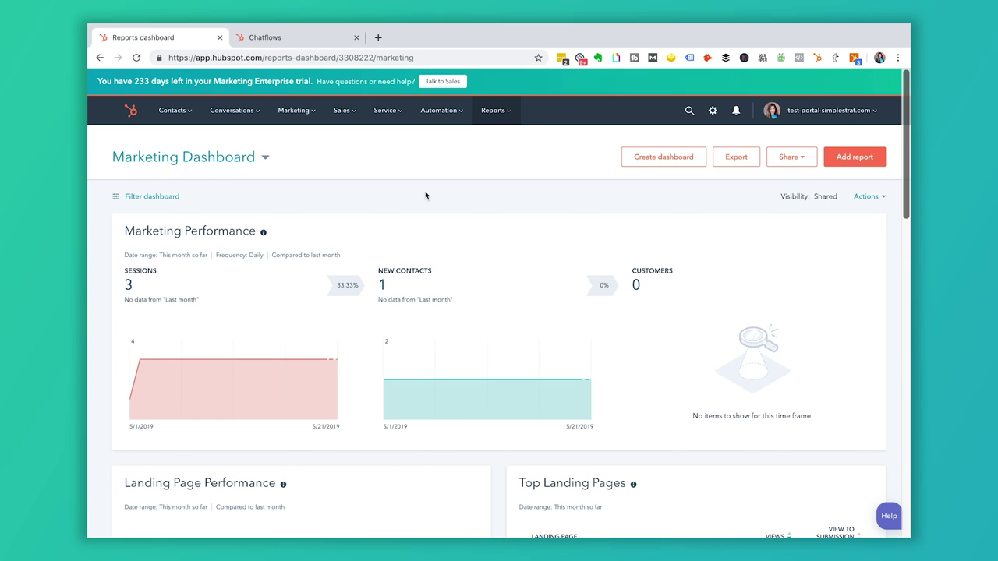
# Open the chat channel settings of the Conversations inbox and select the custom accent color's hex code
pyautogui.click(263, 119)
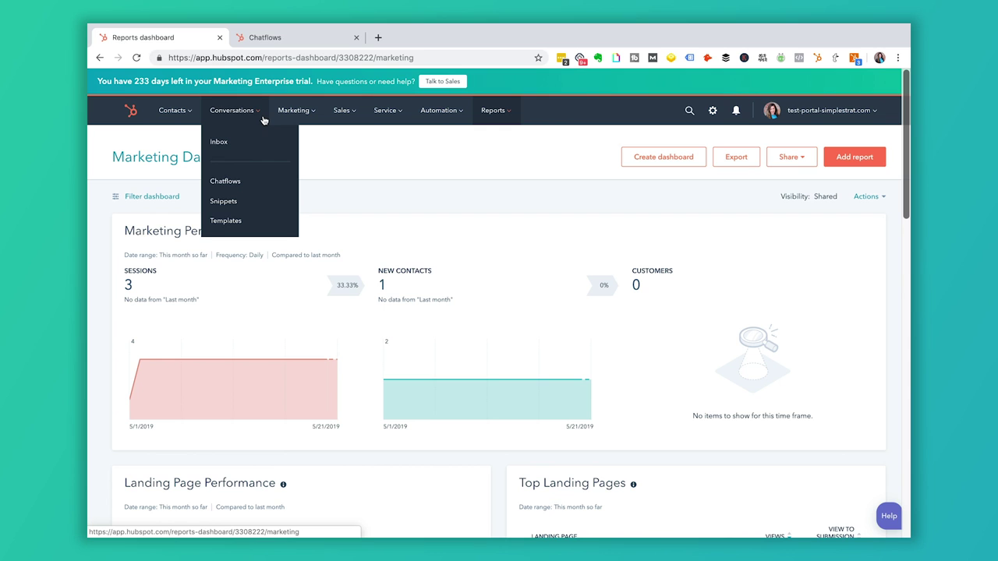
pyautogui.click(219, 143)
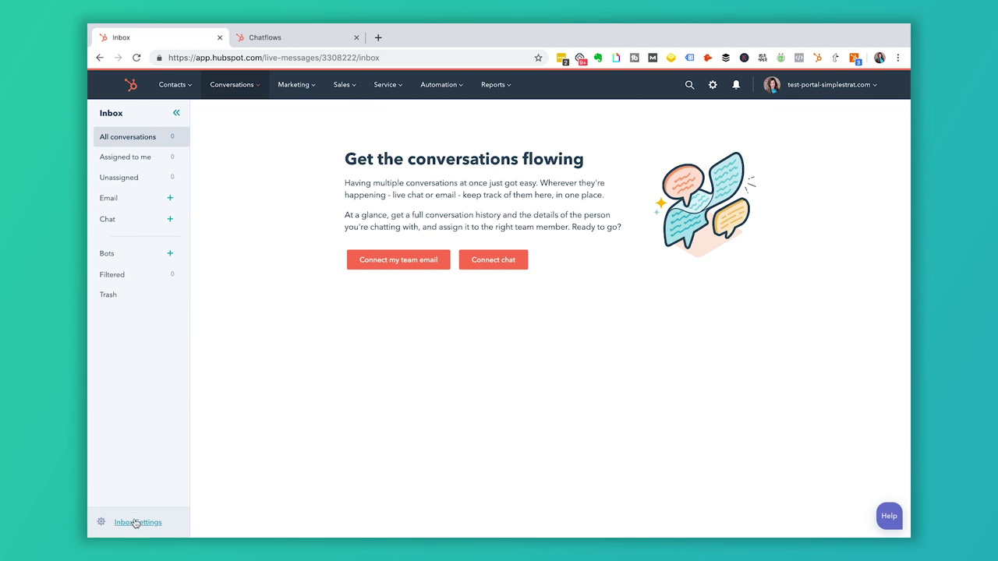
pyautogui.moveTo(136, 526)
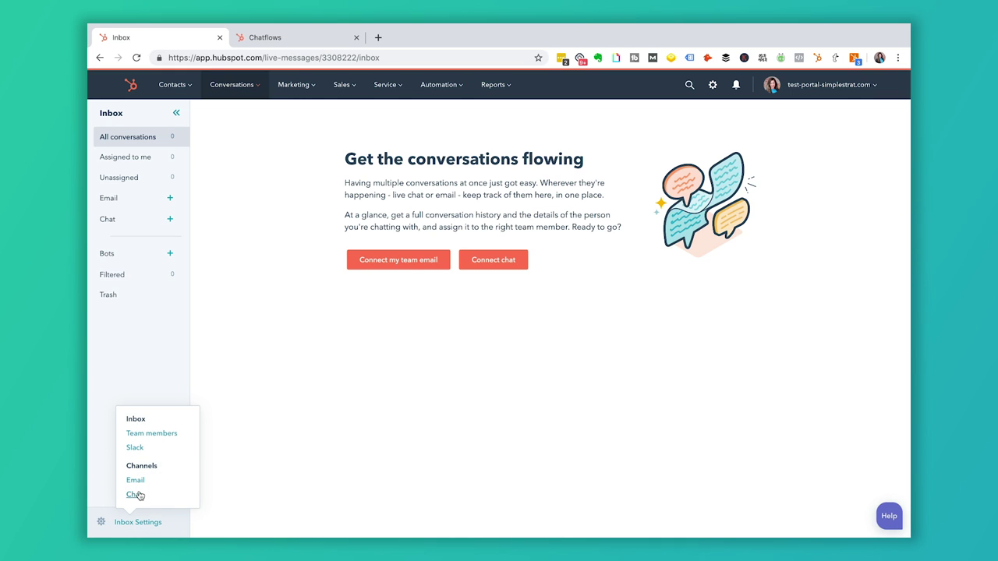
pyautogui.click(135, 494)
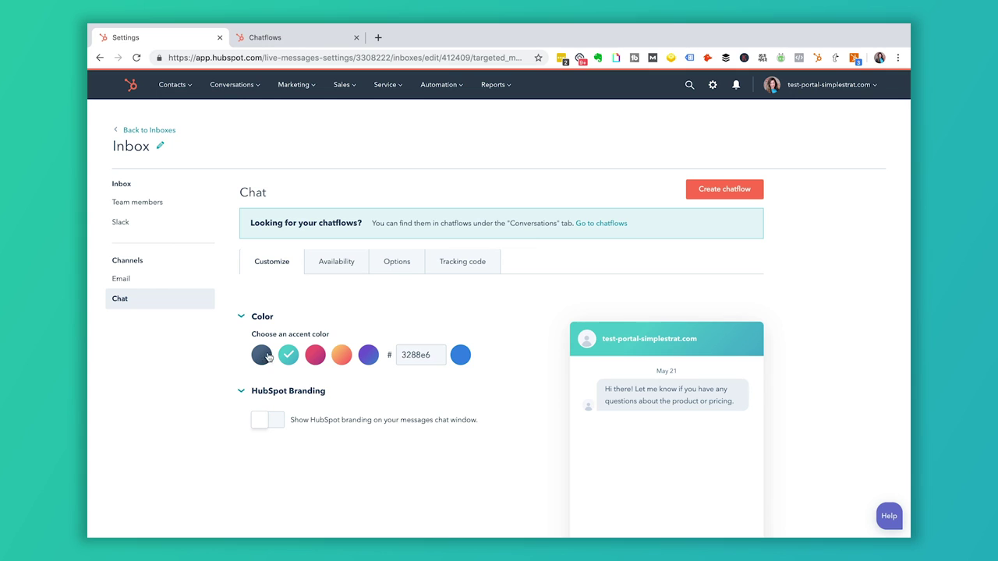
pyautogui.moveTo(437, 356); pyautogui.dragTo(379, 359)
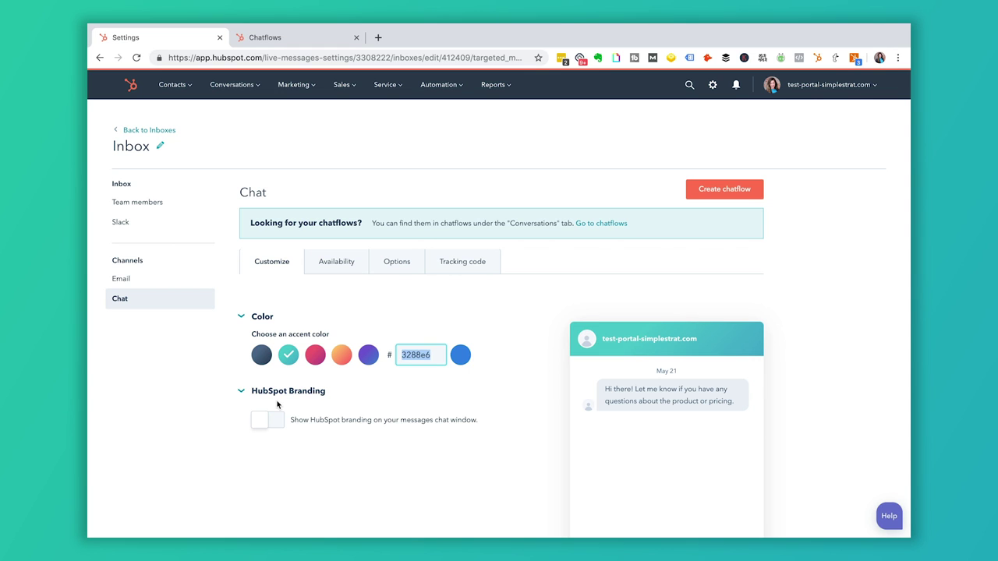
# Examine the chat availability settings, including the availability modes, team business hours and reply options
pyautogui.click(338, 261)
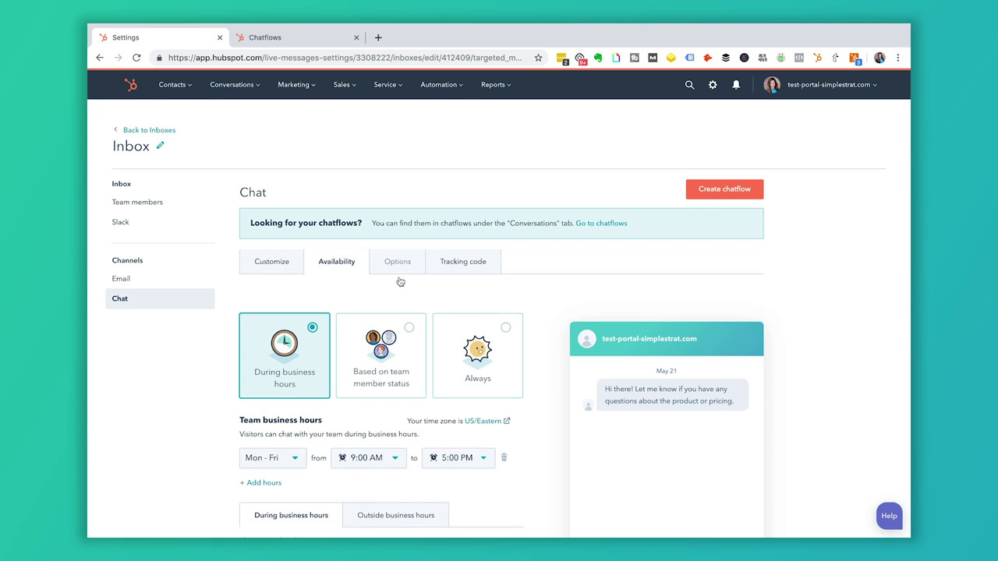
pyautogui.scroll(-1, 546, 380)
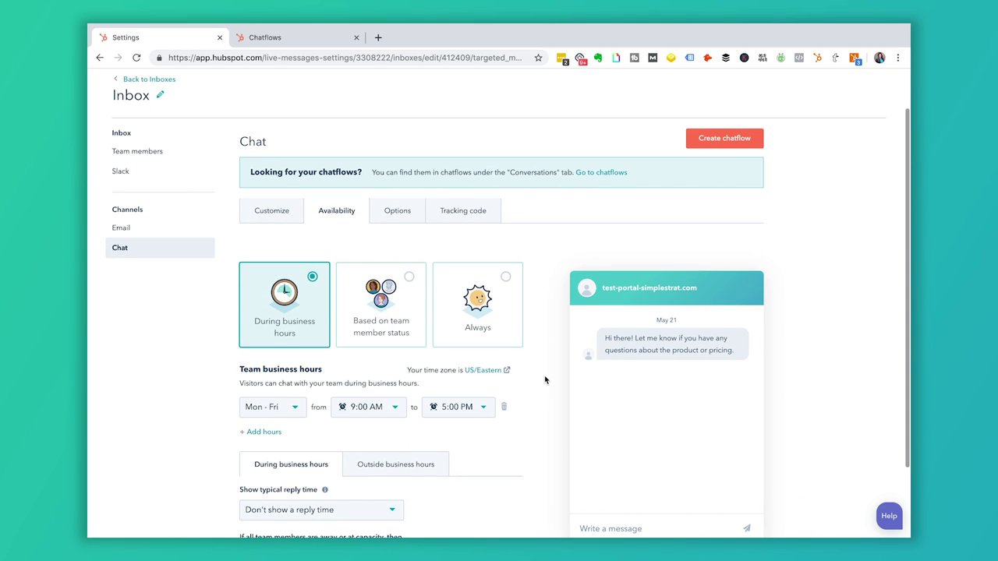
pyautogui.scroll(-1, 546, 379)
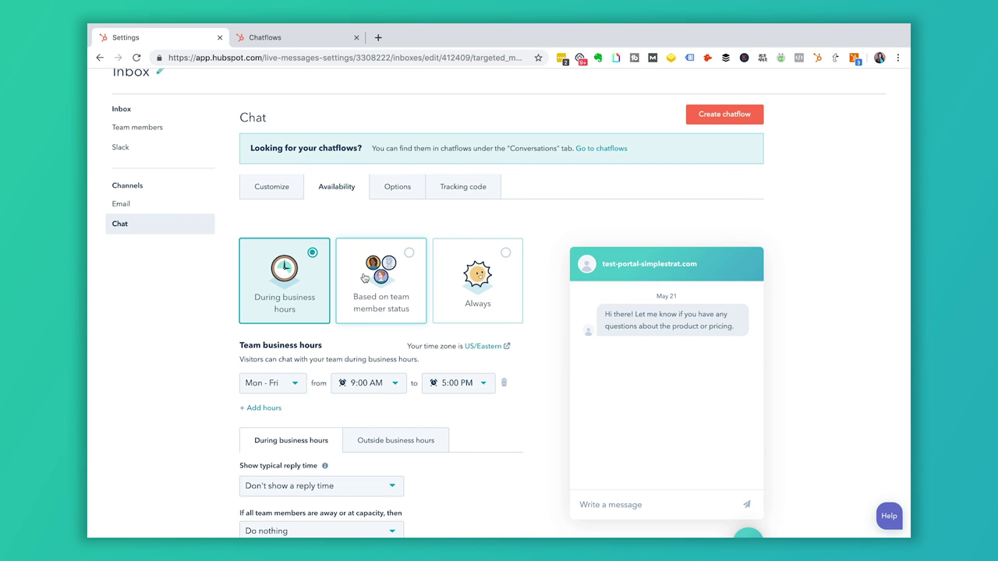
pyautogui.scroll(-2, 310, 358)
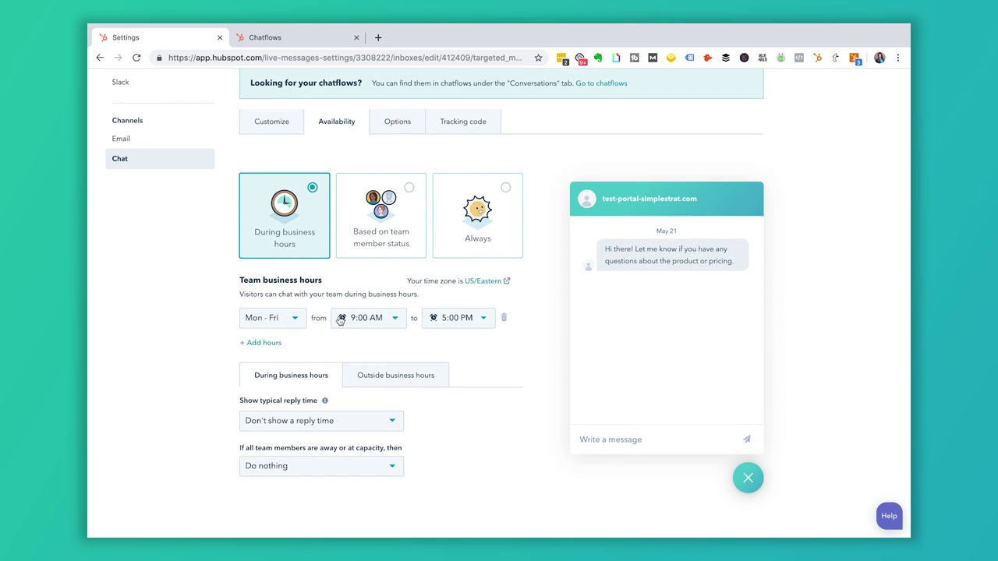
pyautogui.scroll(-1, 496, 336)
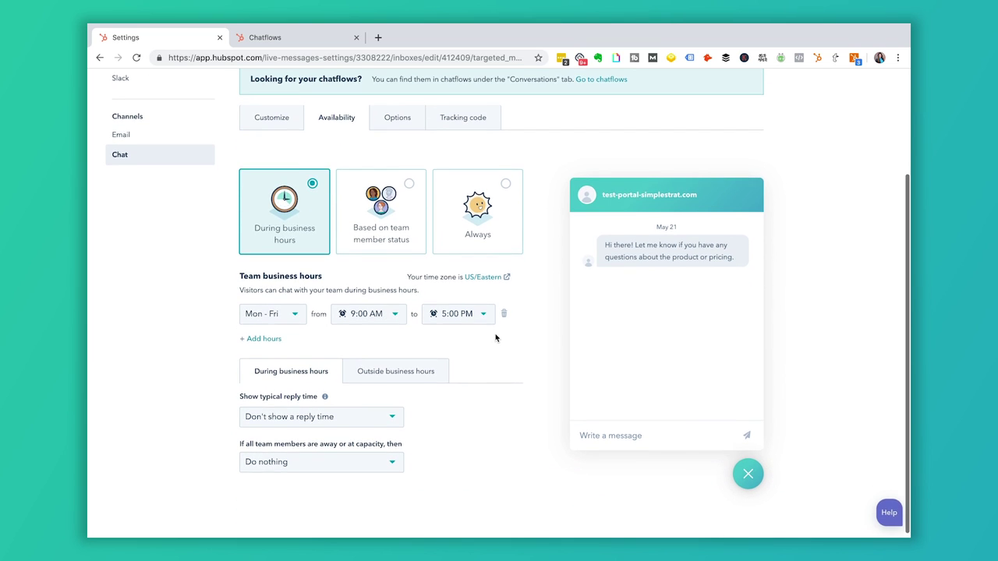
# Set the typical reply time during business hours to a custom response and check its time unit choices
pyautogui.click(394, 425)
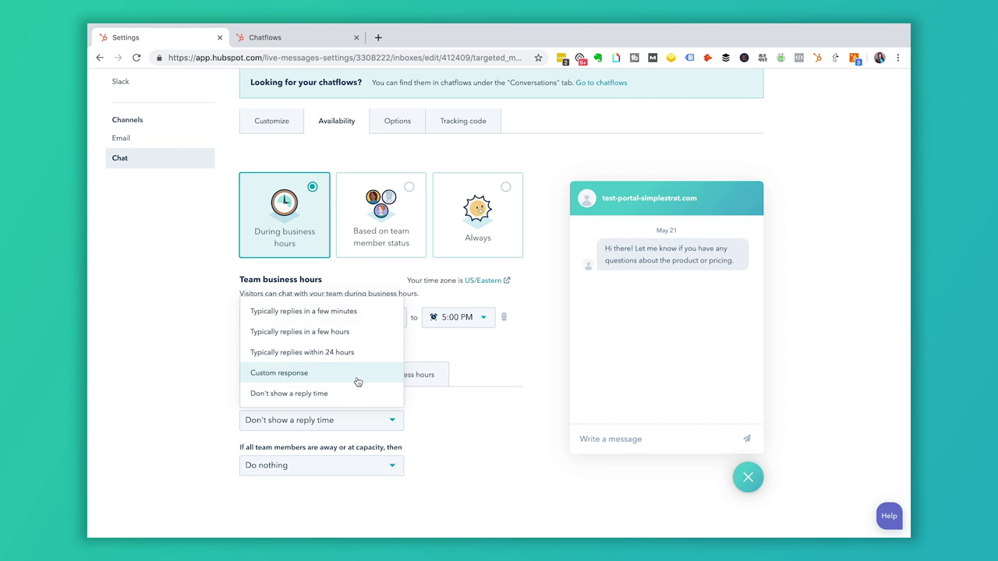
pyautogui.click(303, 375)
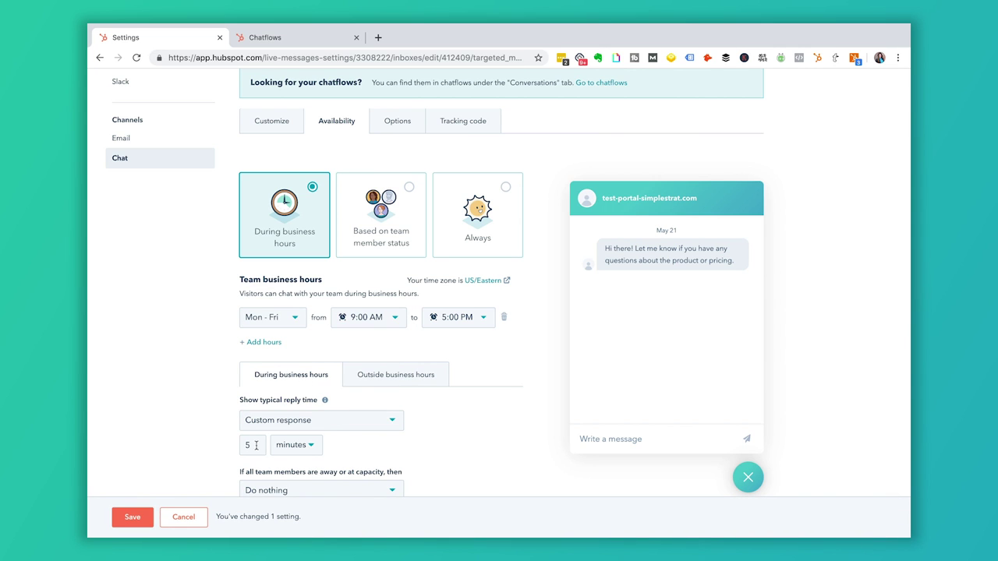
pyautogui.click(295, 445)
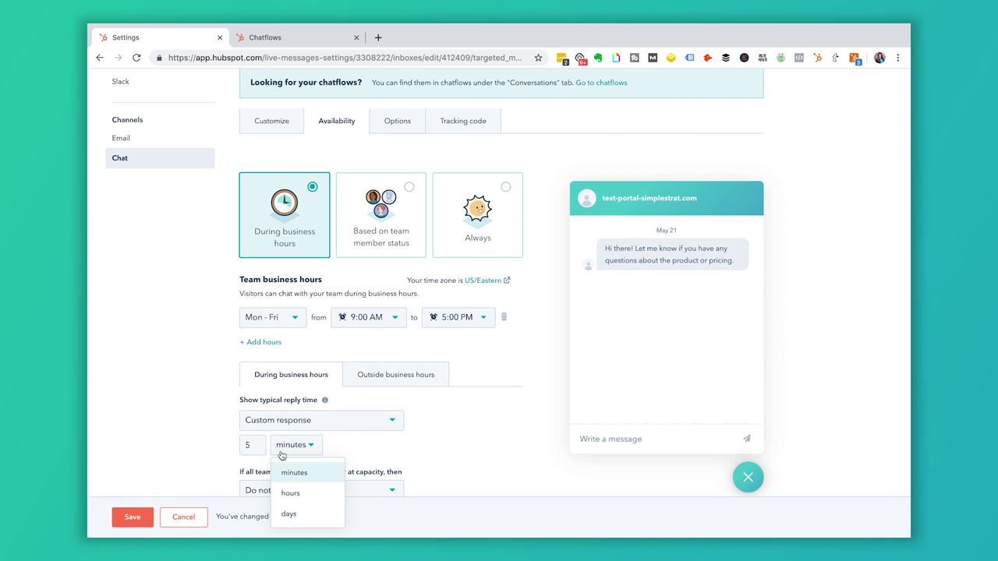
pyautogui.click(428, 438)
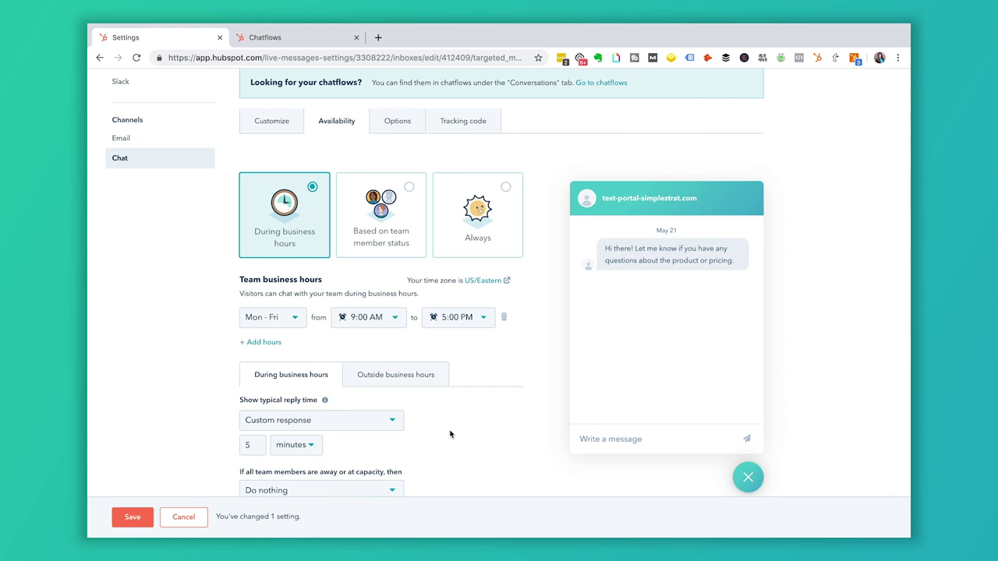
# Set the reply time to "Typically replies in a few minutes" and show an away message when all team members are away or at capacity
pyautogui.scroll(-1, 450, 434)
pyautogui.click(383, 361)
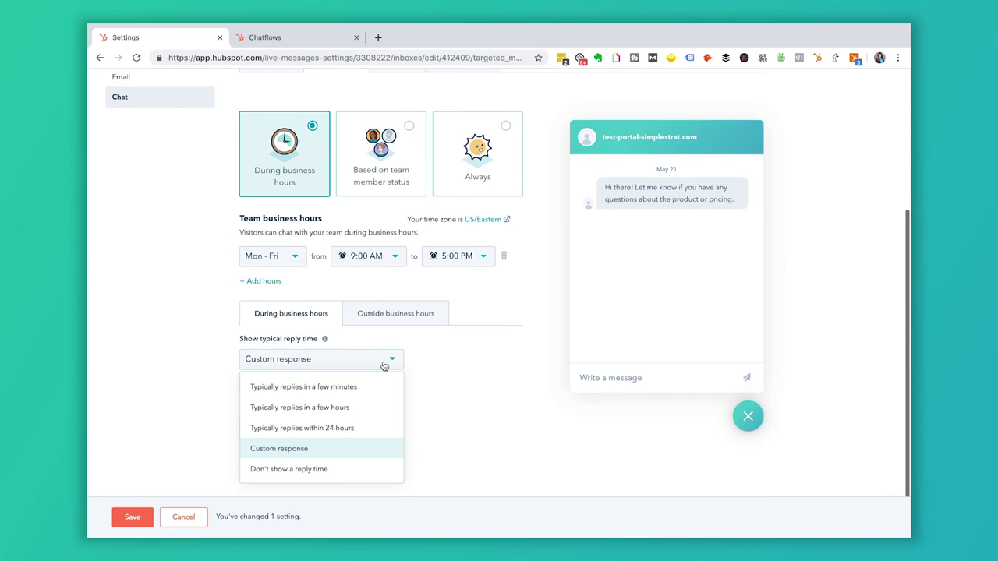
pyautogui.click(306, 387)
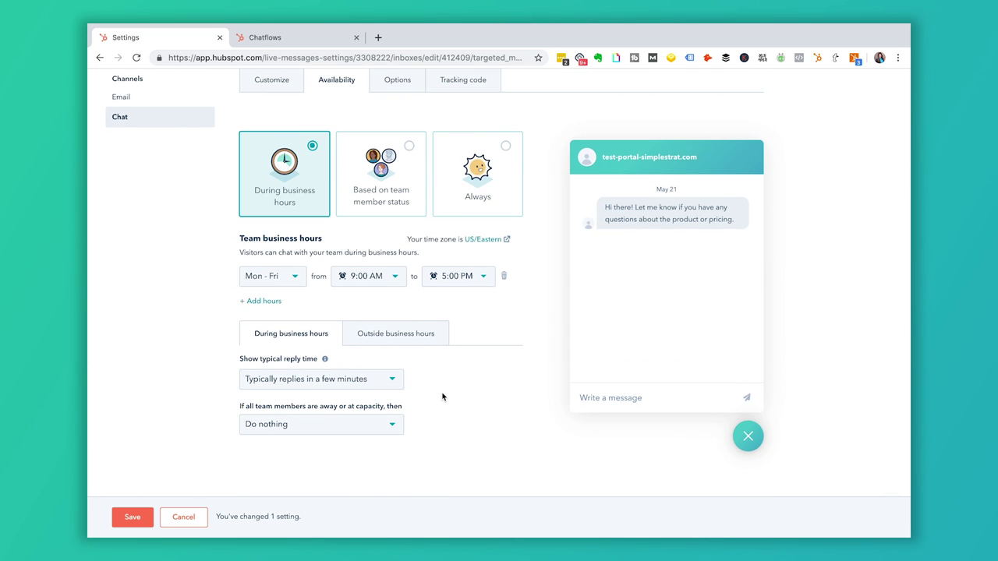
pyautogui.click(392, 427)
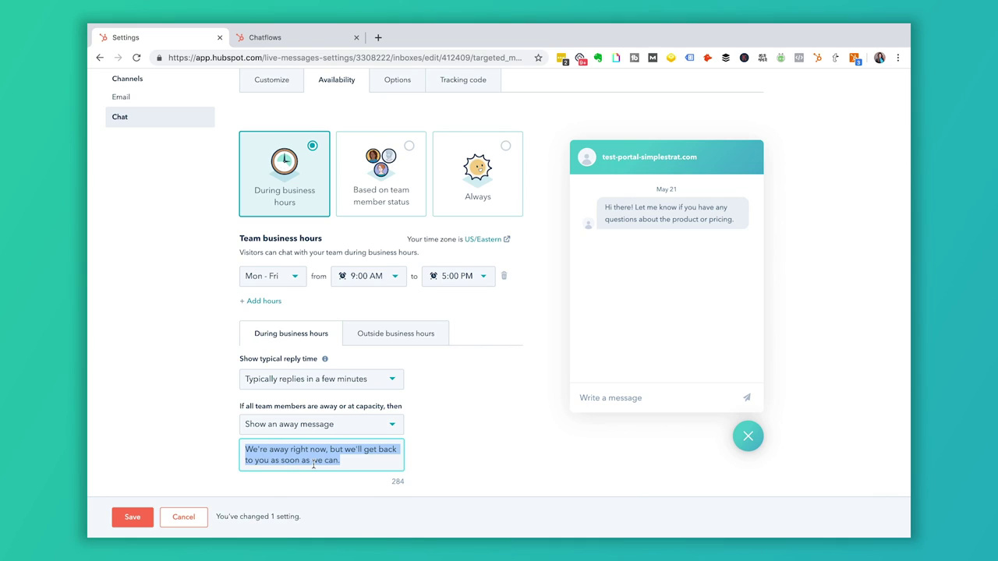
# Try showing an away message outside business hours, and return that setting to "Show return time"
pyautogui.click(393, 333)
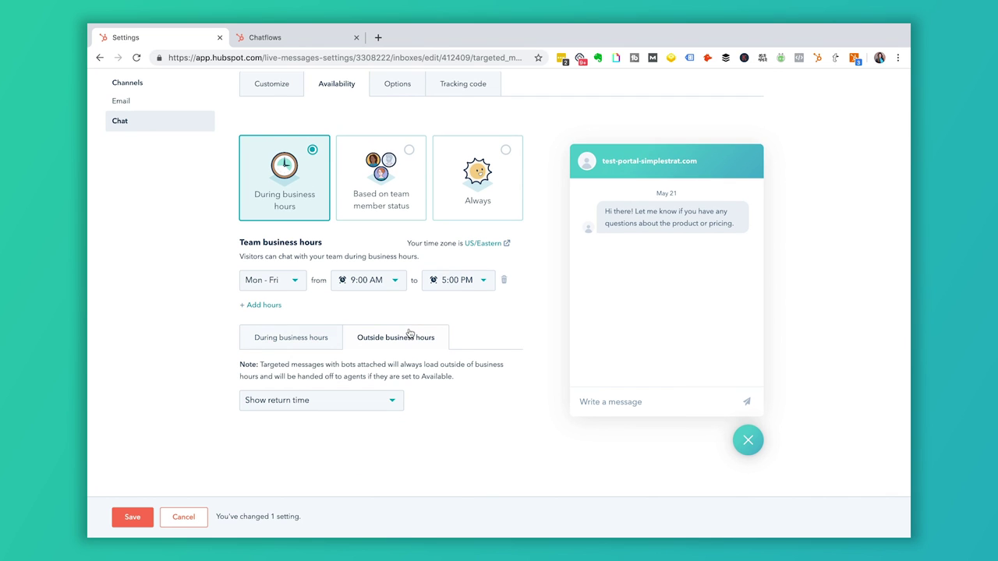
pyautogui.click(388, 402)
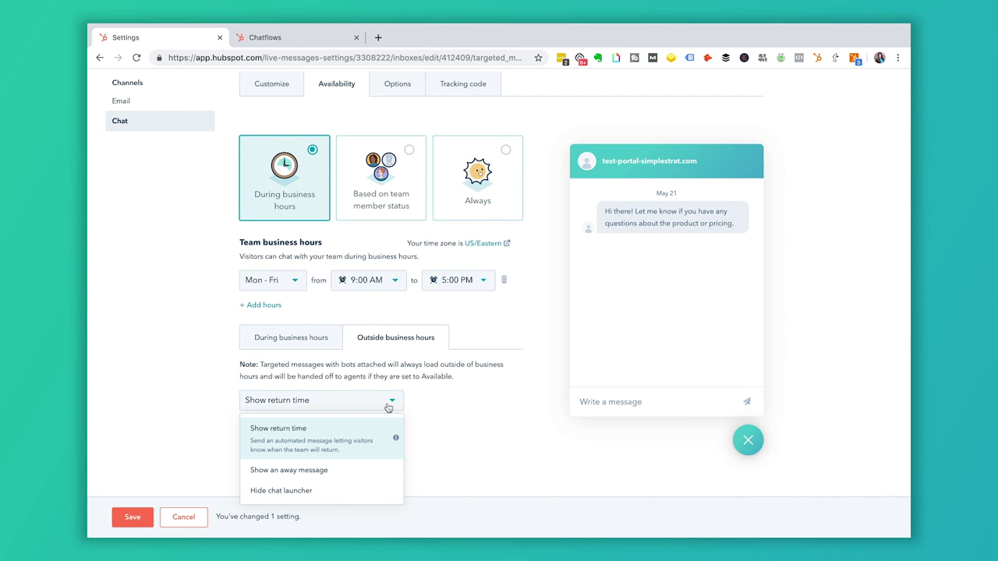
pyautogui.click(329, 471)
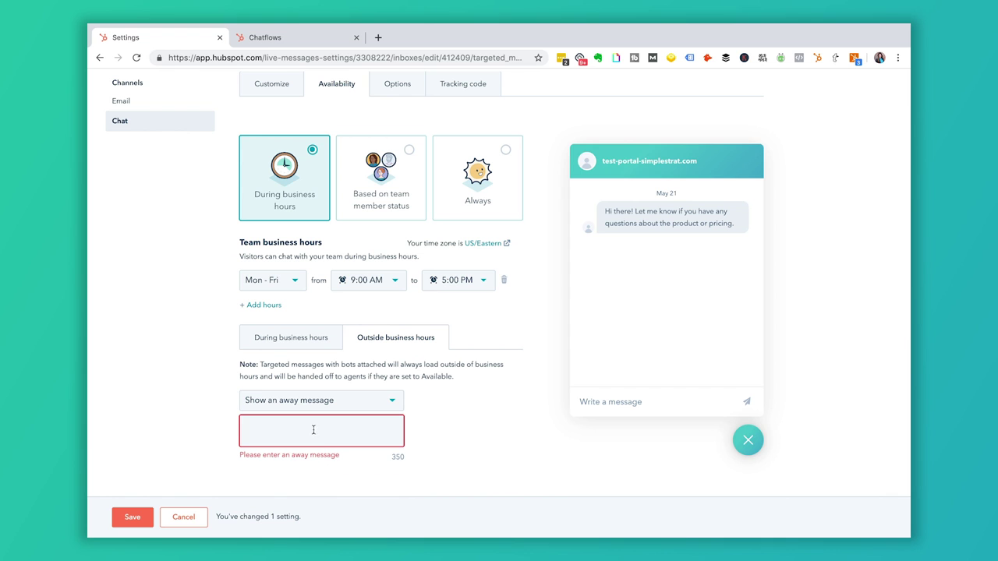
pyautogui.click(352, 404)
pyautogui.click(319, 437)
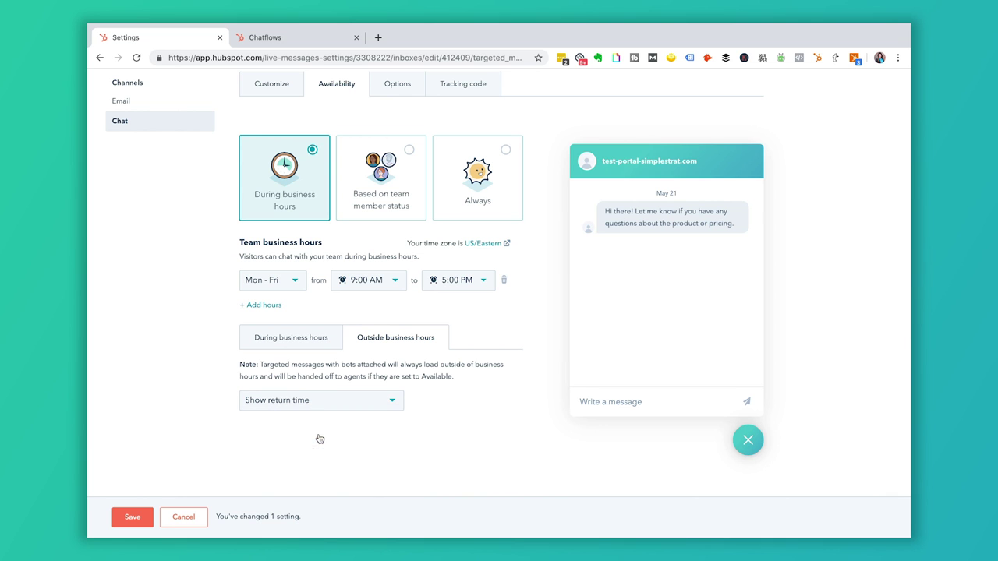
# Leave the availability settings without saving and look through the other chat settings, returning to the customization options
pyautogui.click(393, 85)
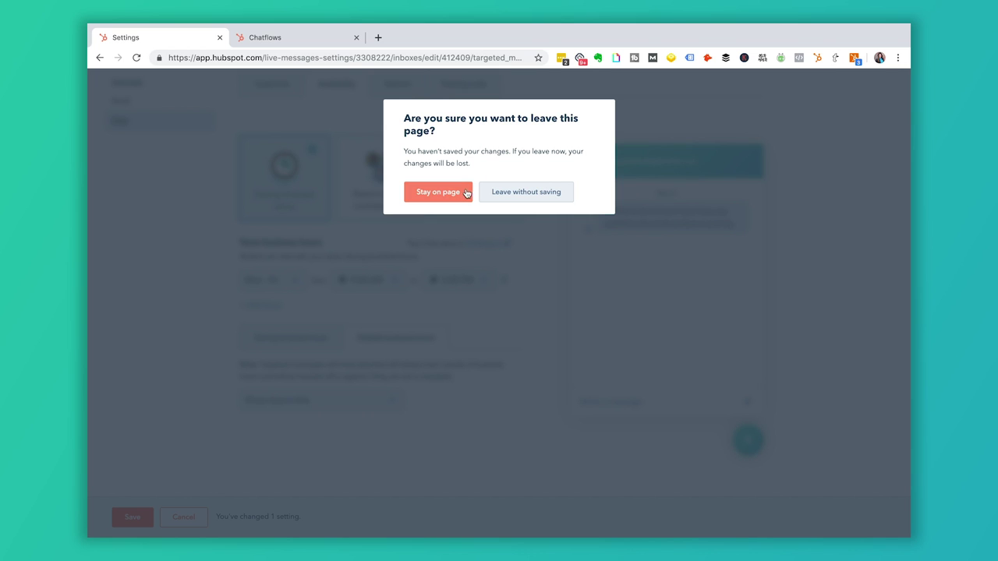
pyautogui.click(485, 195)
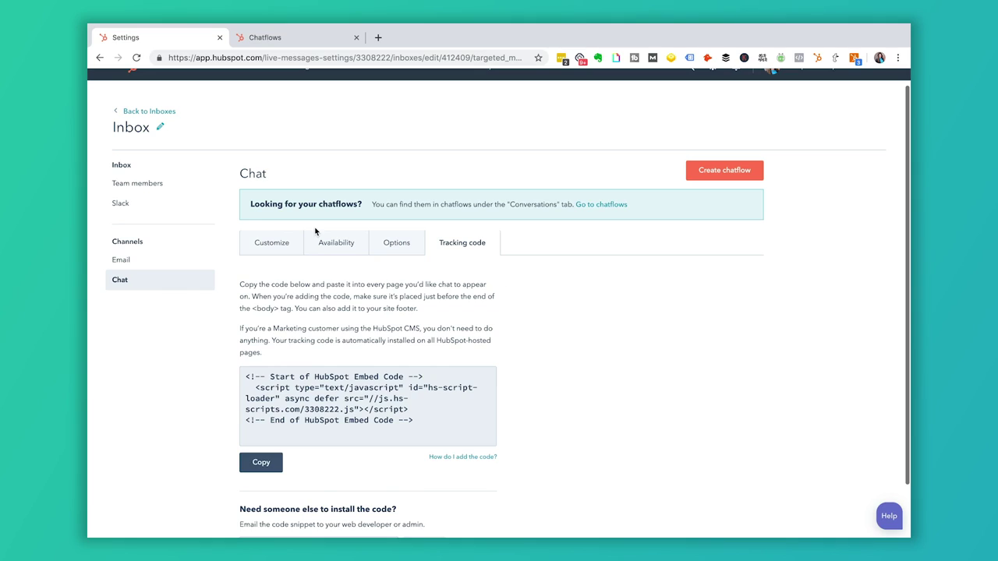
pyautogui.click(274, 245)
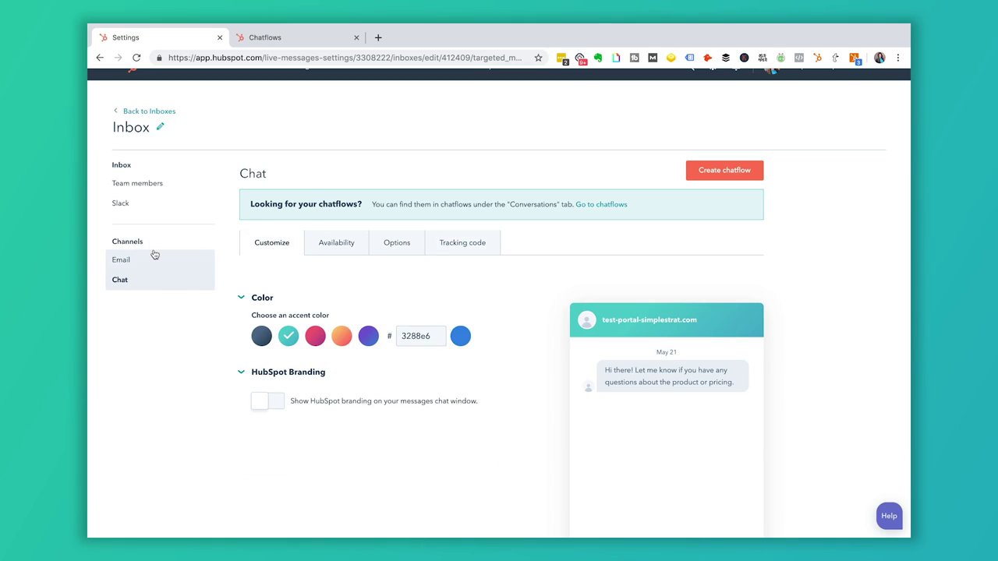
# Review the inbox's team member visibility choices, the Slack integration and the email channel settings
pyautogui.click(141, 187)
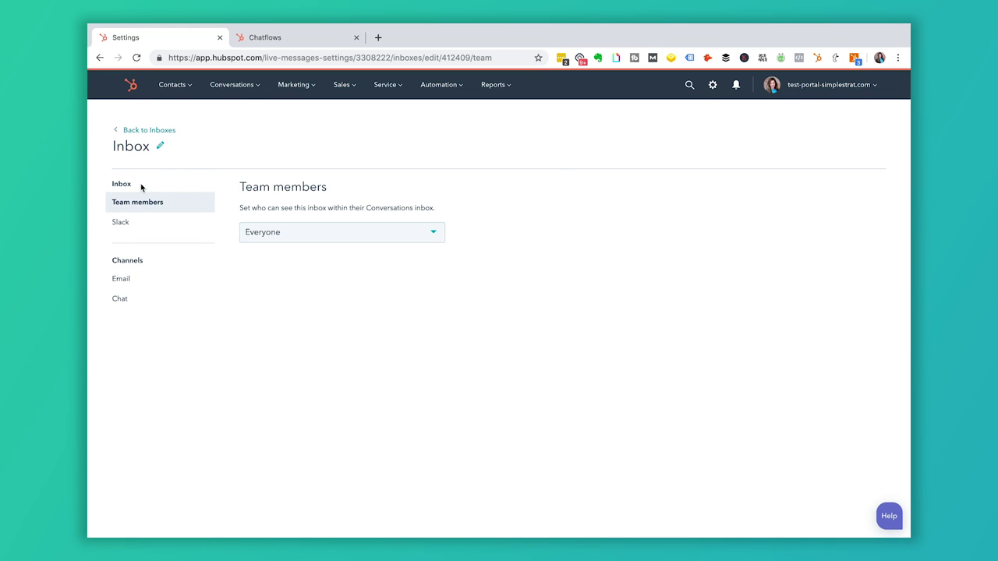
pyautogui.click(333, 231)
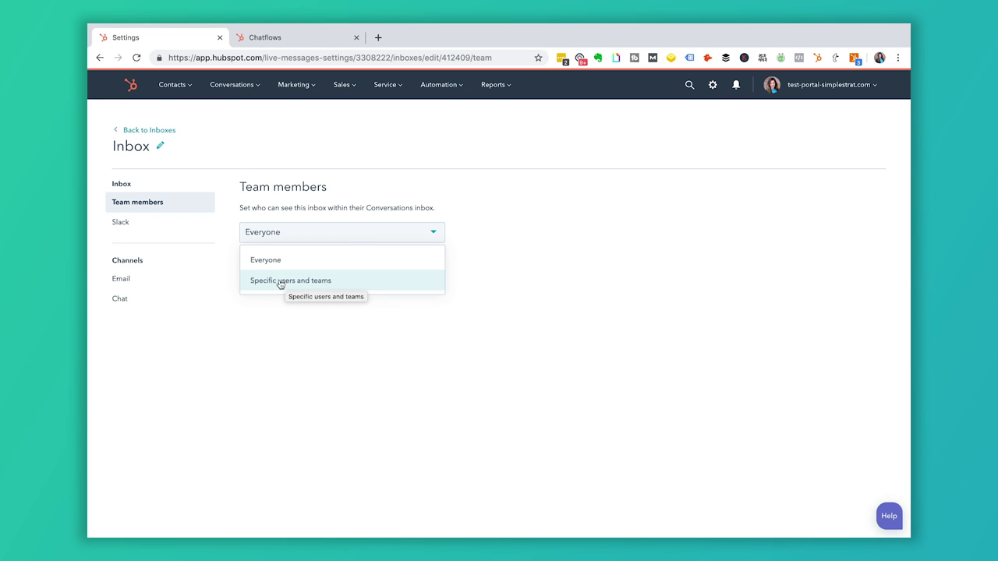
pyautogui.click(154, 227)
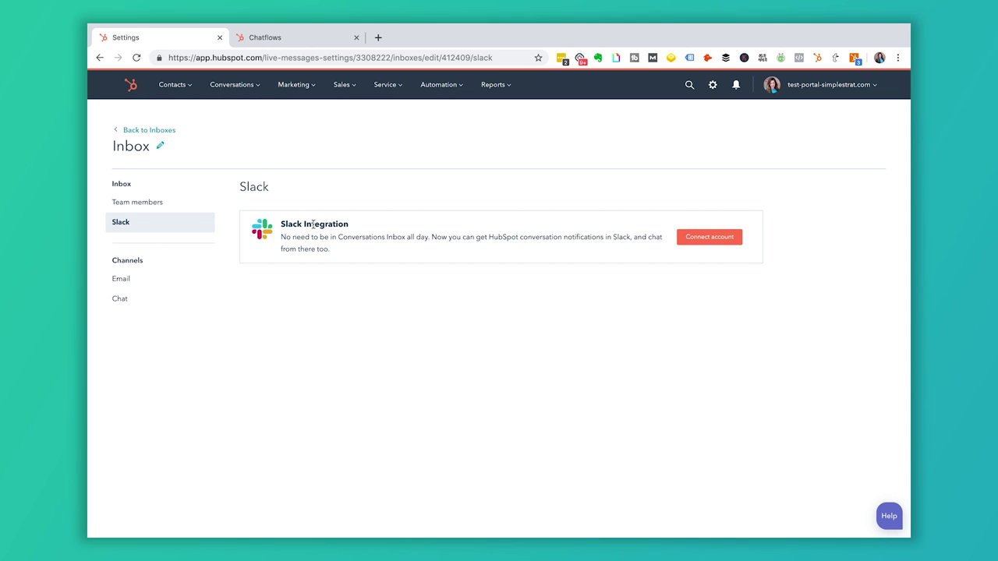
pyautogui.click(125, 281)
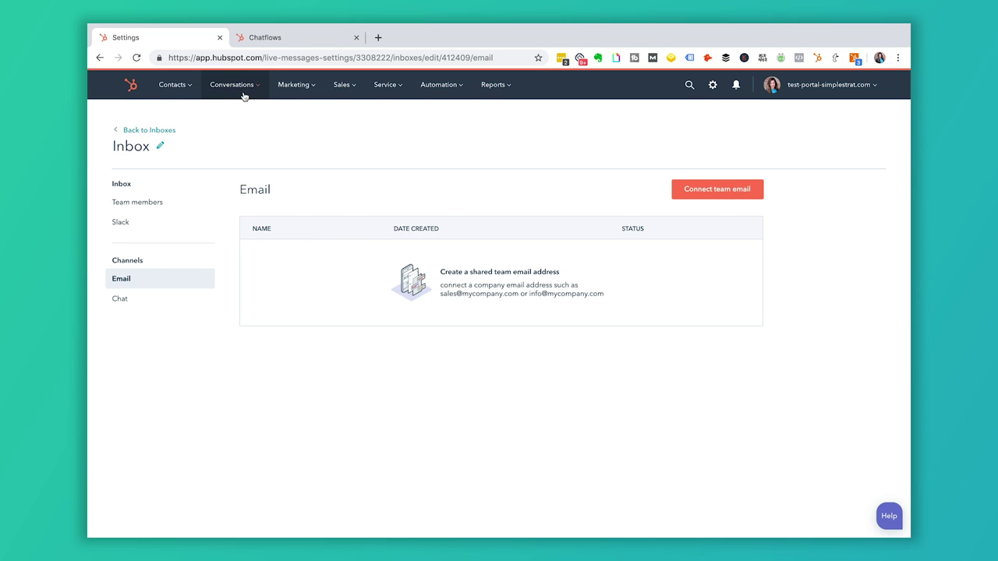
# Start creating a new chatflow from the already open Chatflows page and review the live chat and bot templates
pyautogui.moveTo(233, 86)
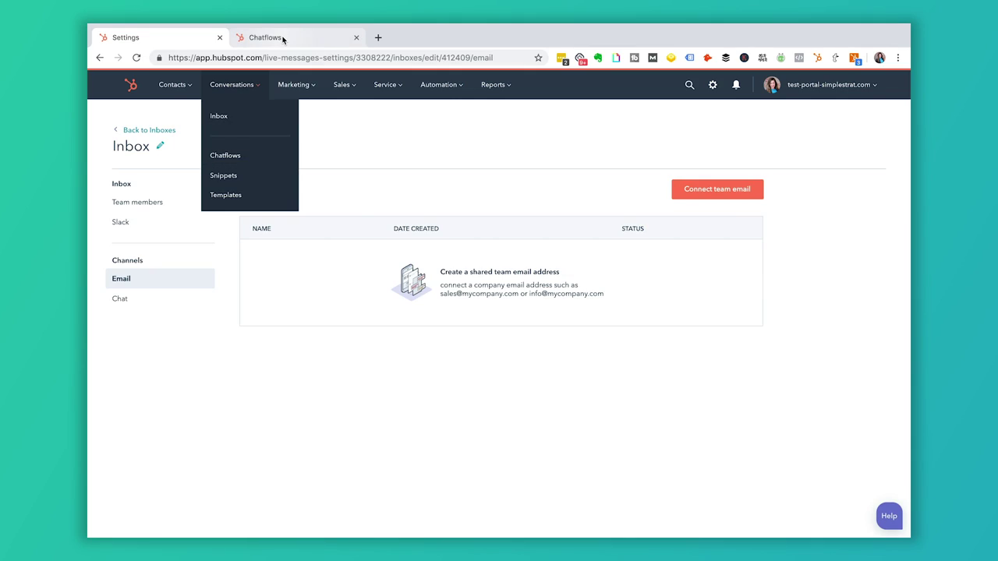
pyautogui.click(283, 39)
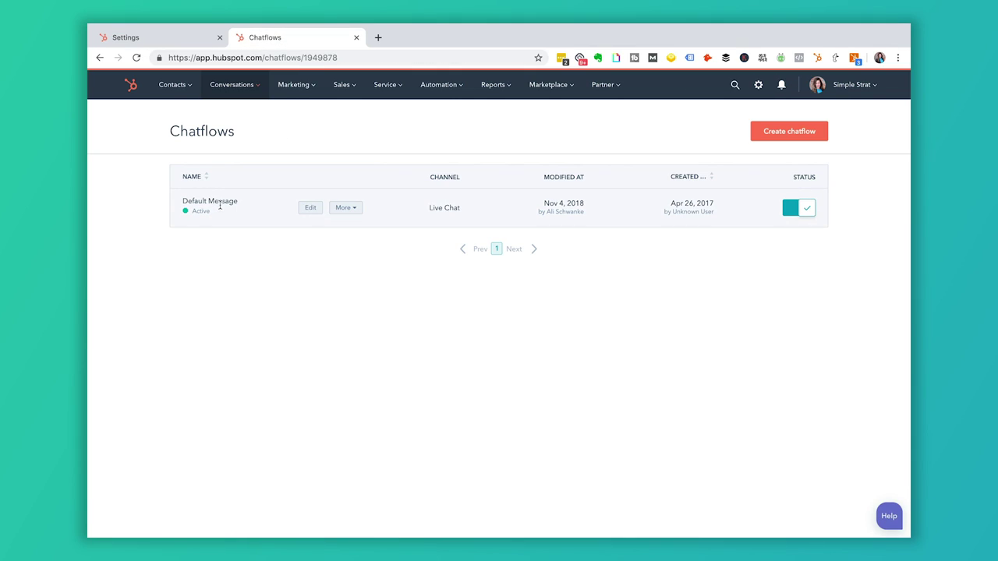
pyautogui.click(797, 208)
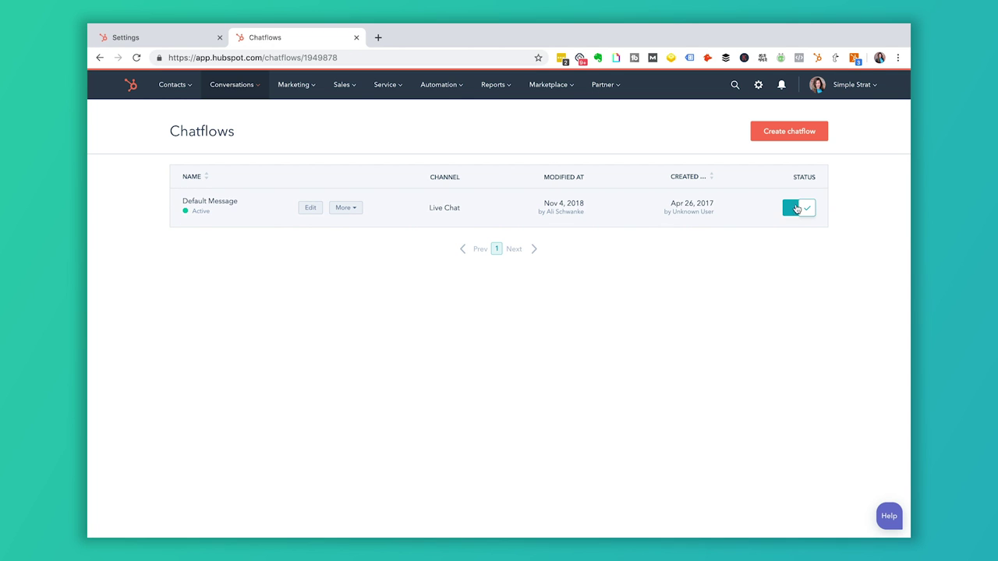
pyautogui.click(784, 134)
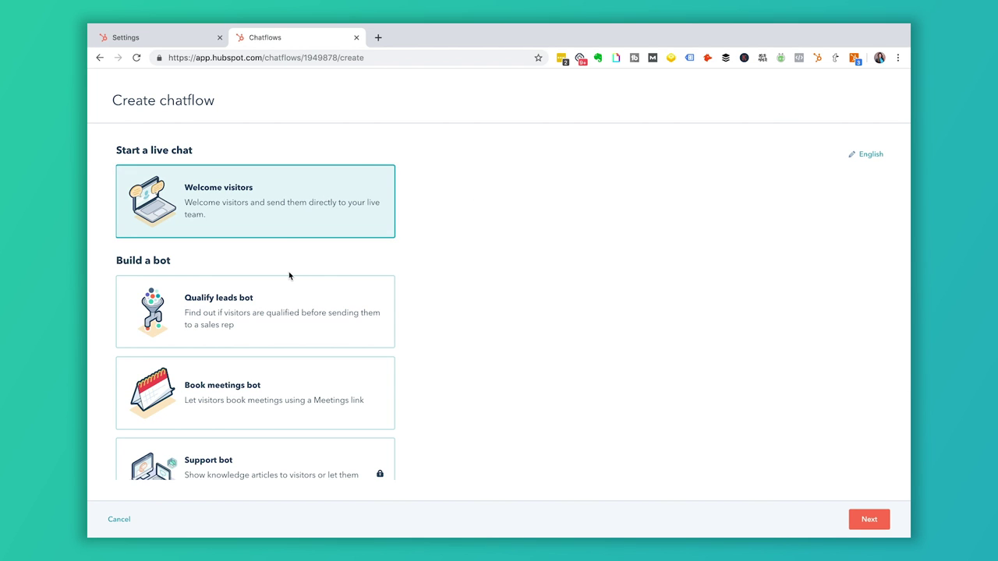
pyautogui.scroll(-1, 288, 272)
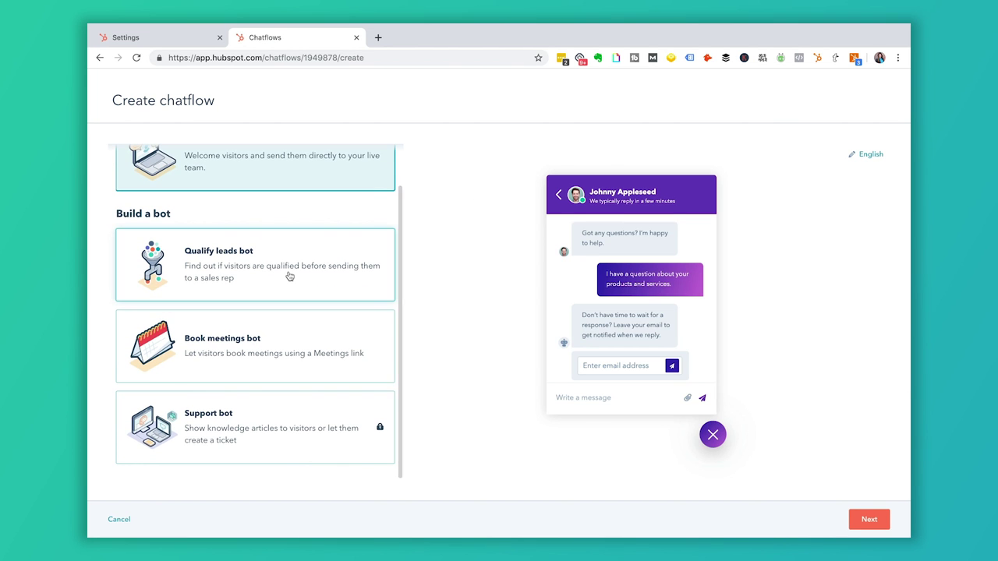
pyautogui.scroll(1, 289, 274)
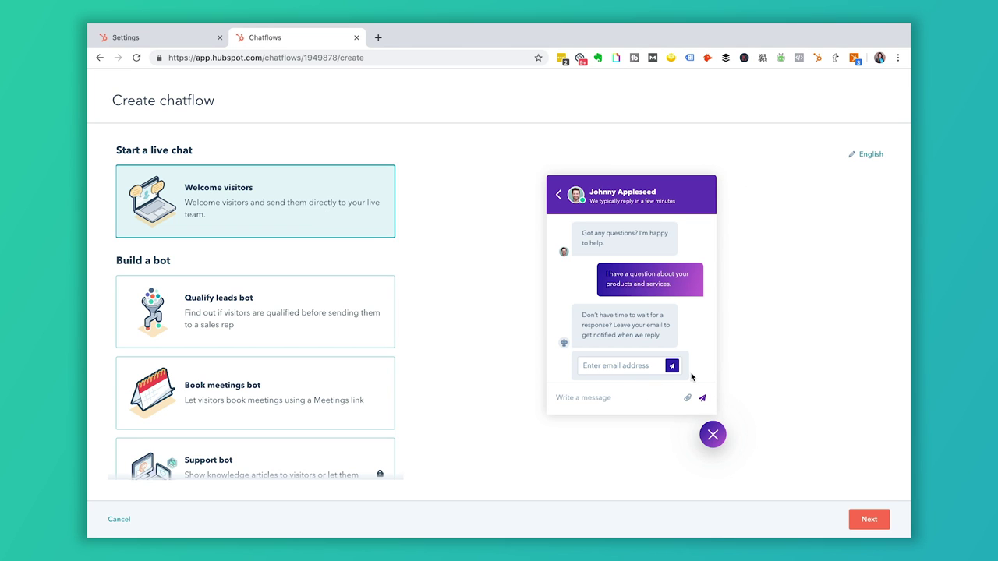
pyautogui.scroll(-2, 327, 351)
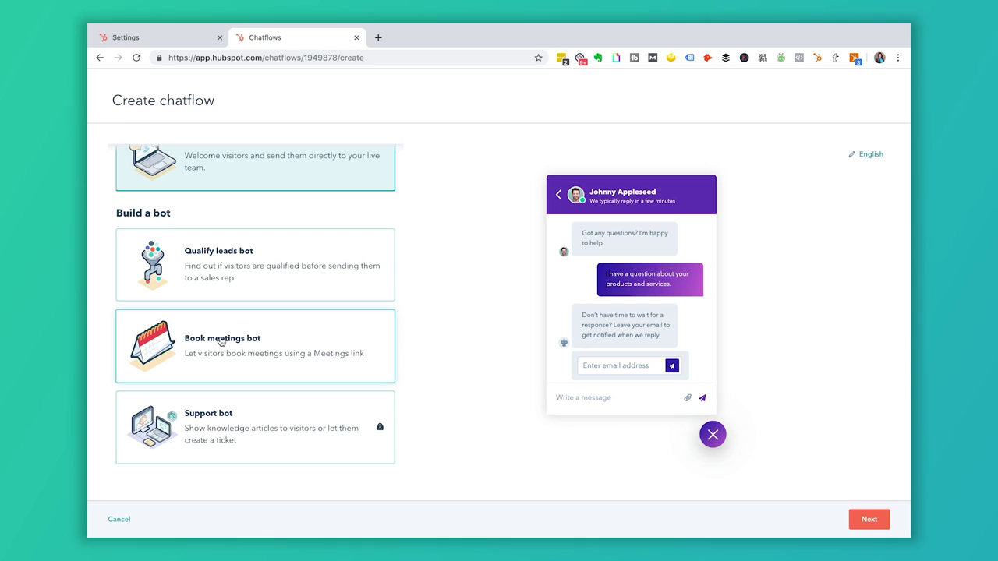
# Create the chatflow from the "Welcome visitors" live chat template
pyautogui.moveTo(272, 421)
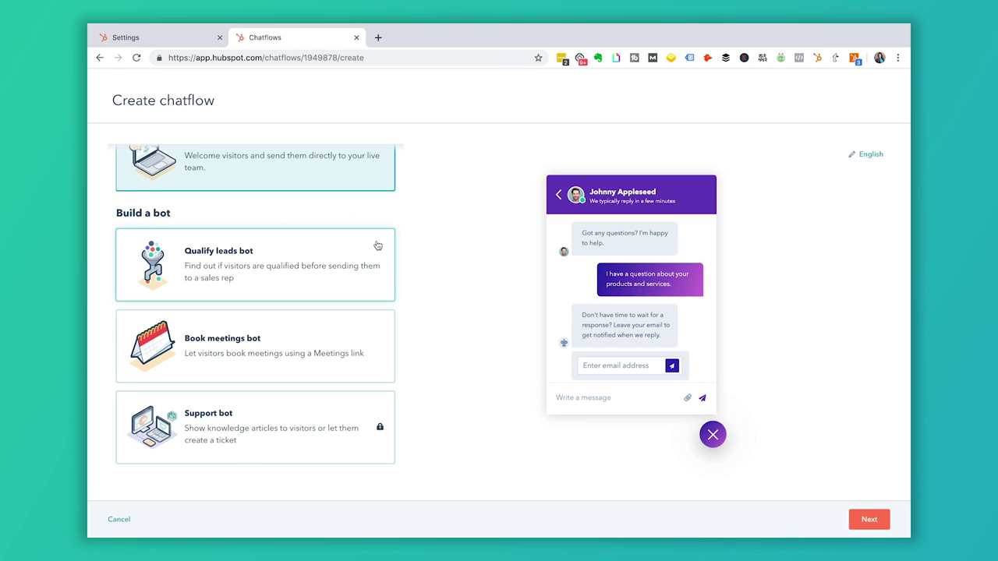
pyautogui.scroll(1, 372, 258)
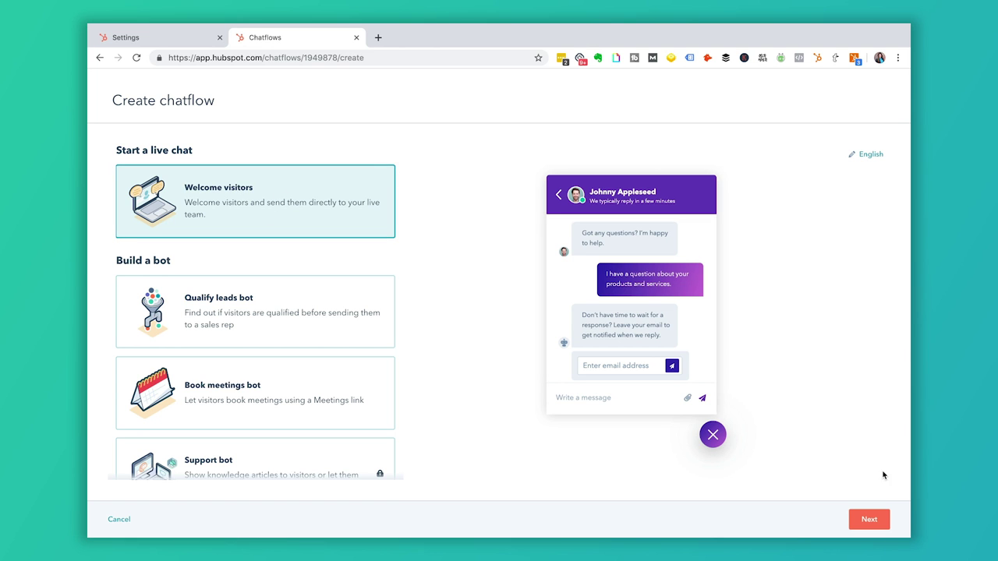
pyautogui.click(878, 520)
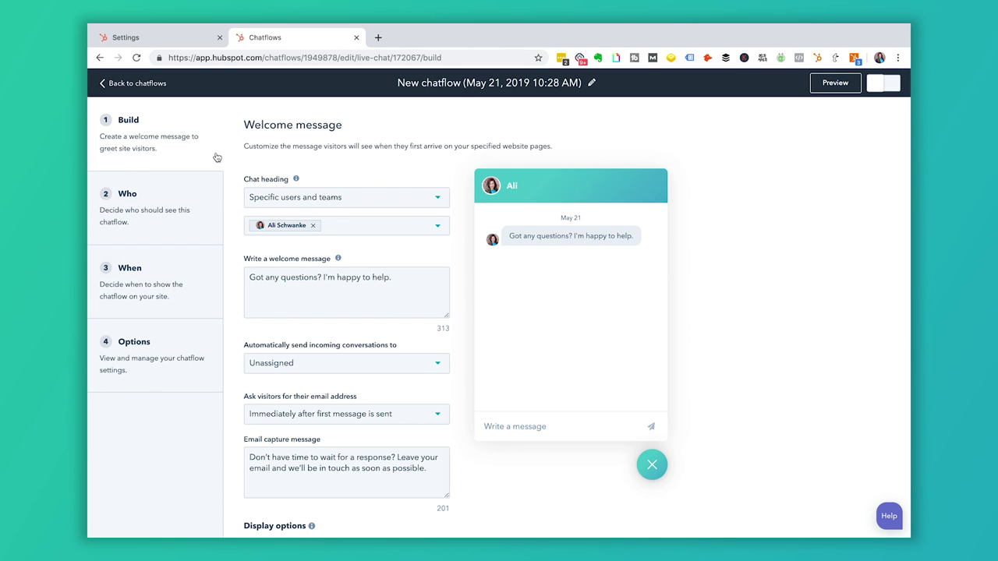
# Review the chat heading types, keep "Specific users and teams", and add a second team member to the heading
pyautogui.click(394, 204)
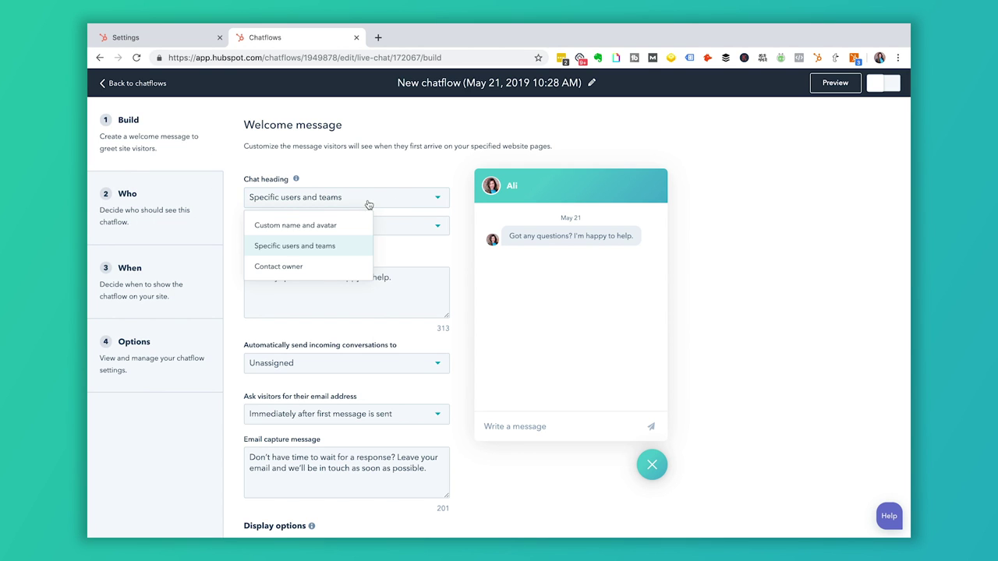
pyautogui.click(376, 171)
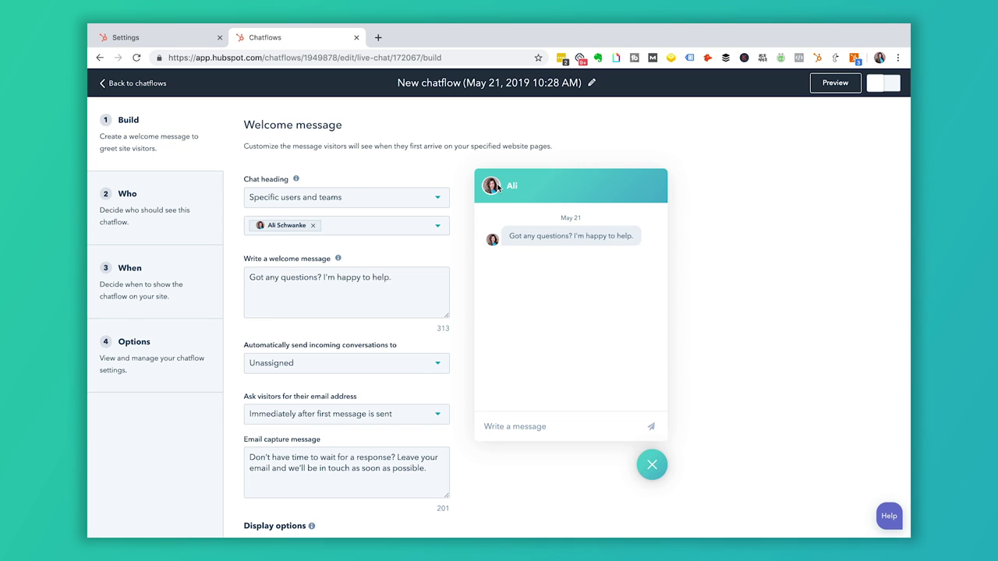
pyautogui.click(382, 230)
pyautogui.scroll(-1, 297, 312)
pyautogui.click(270, 341)
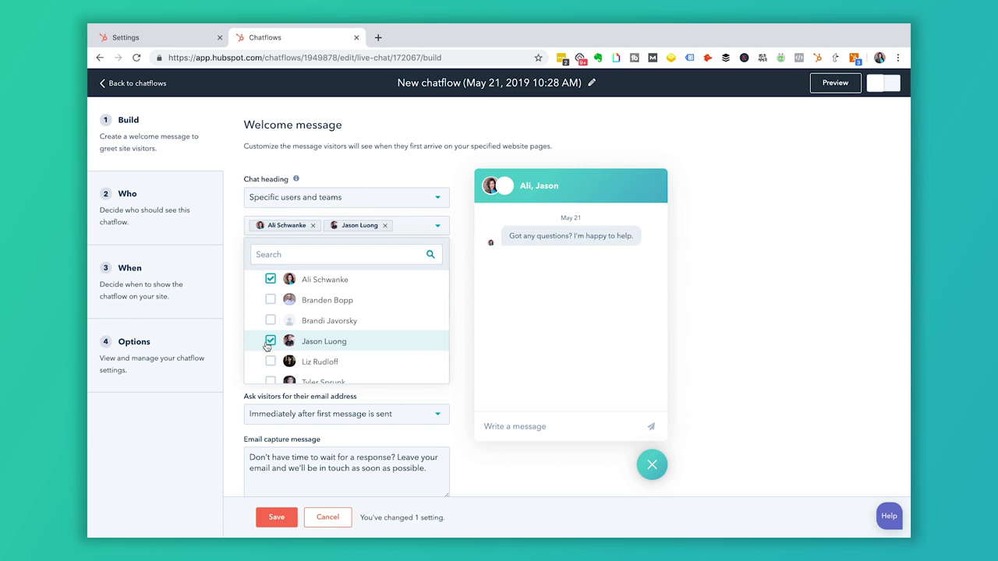
pyautogui.click(457, 269)
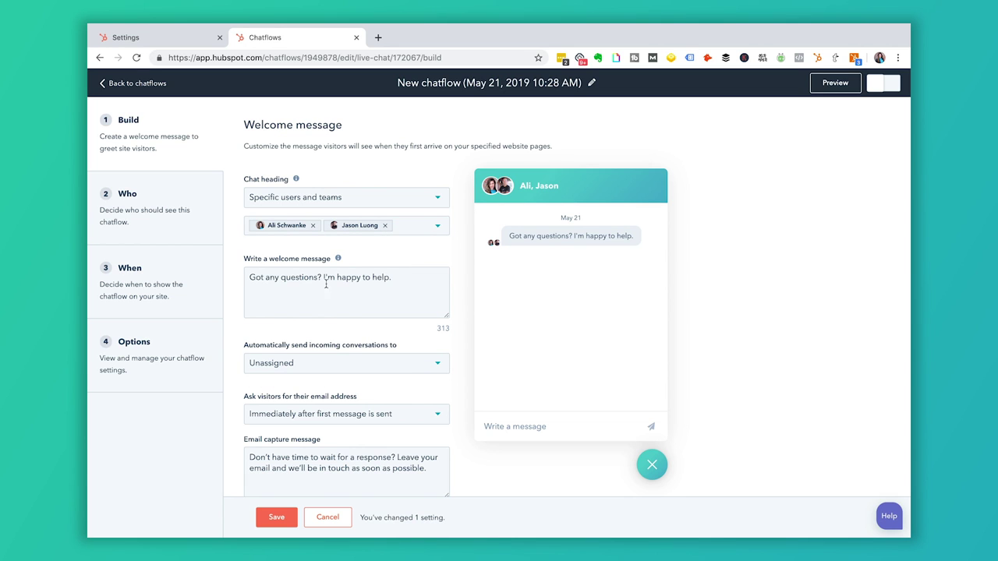
# Replace the welcome message with "Hi there! How can we help?"
pyautogui.tripleClick(282, 282)
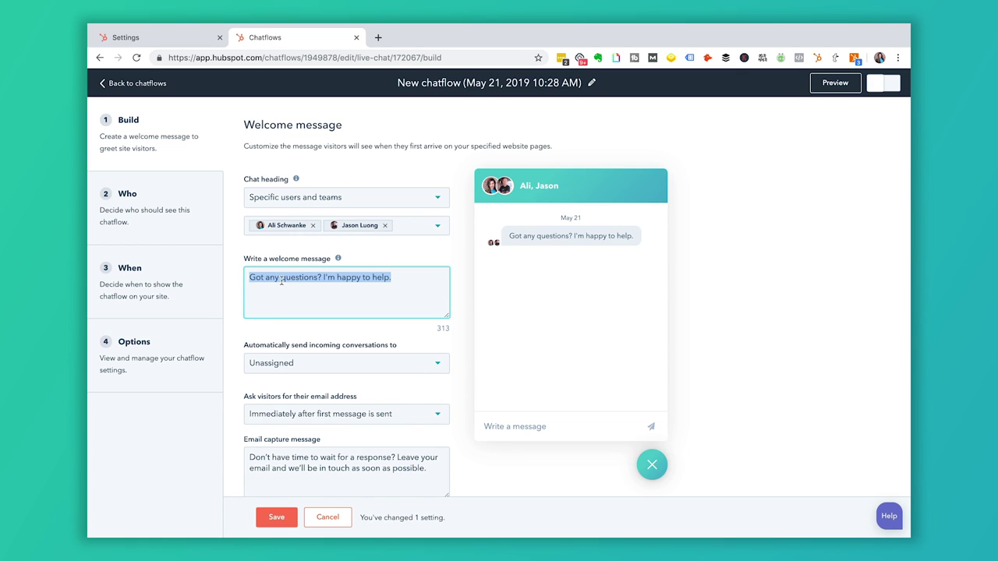
pyautogui.write('Hi there! Ho')
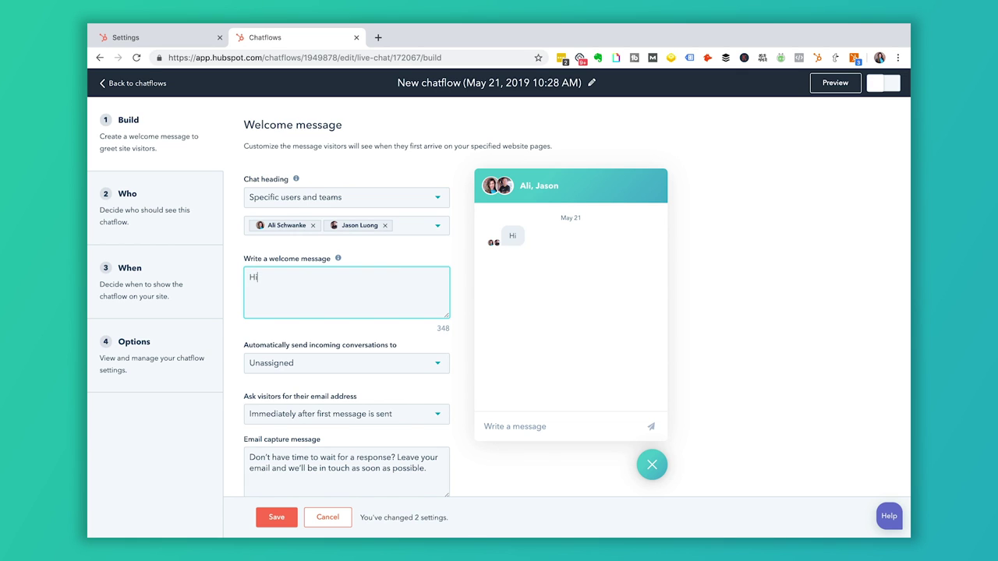
pyautogui.write('w can we help?')
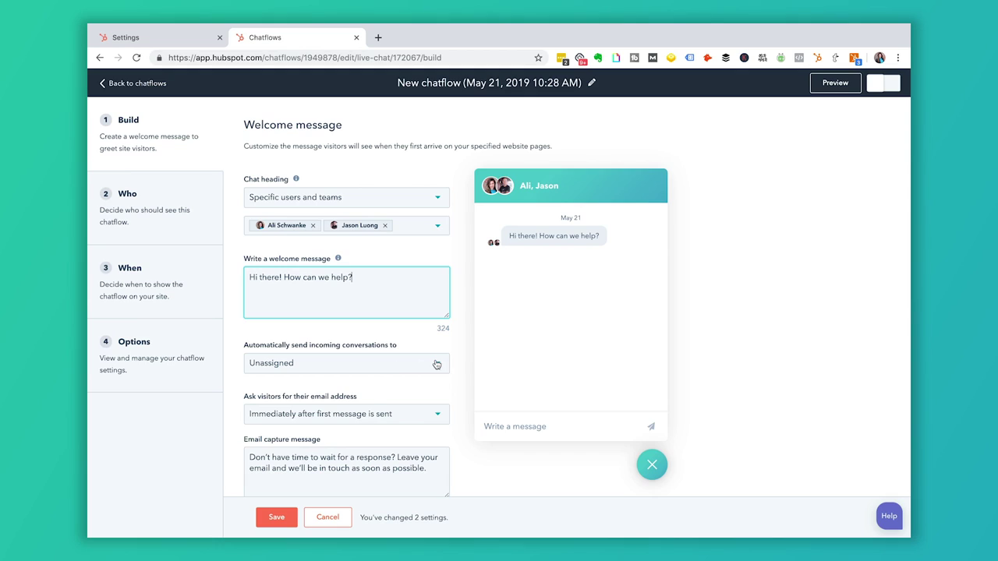
# Automatically send incoming conversations to "Specific users and teams" and assign one team member
pyautogui.click(437, 364)
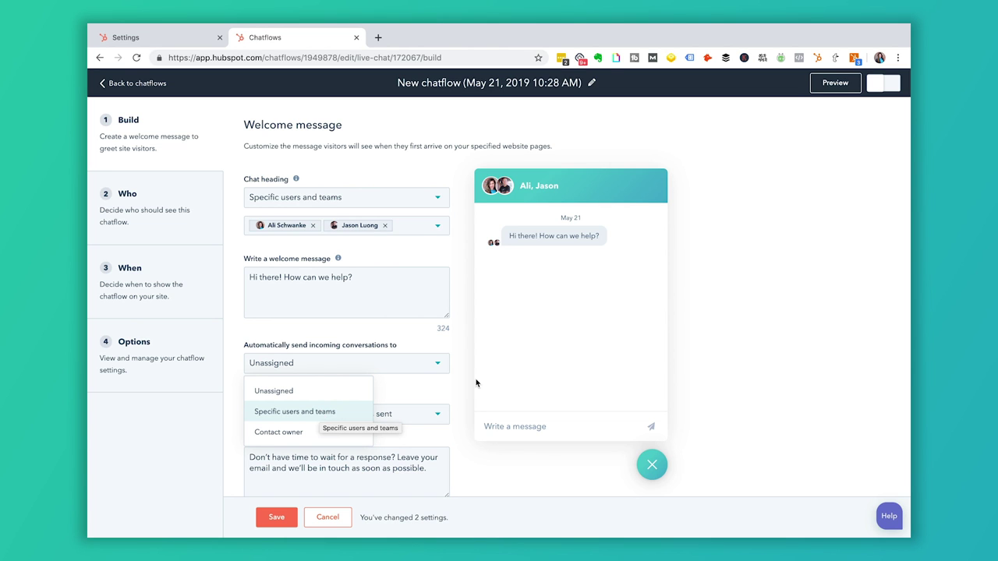
pyautogui.click(317, 411)
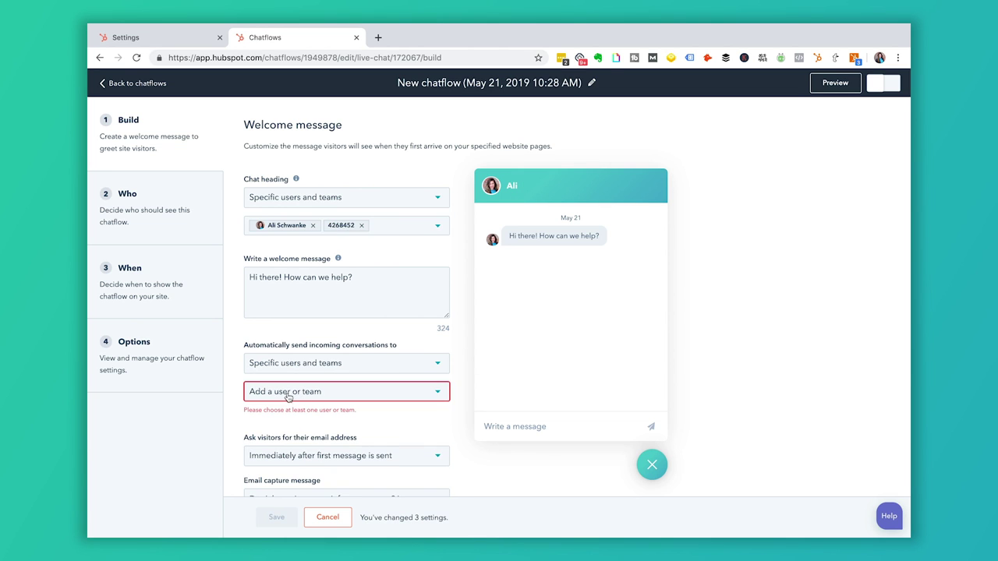
pyautogui.click(288, 392)
pyautogui.click(270, 358)
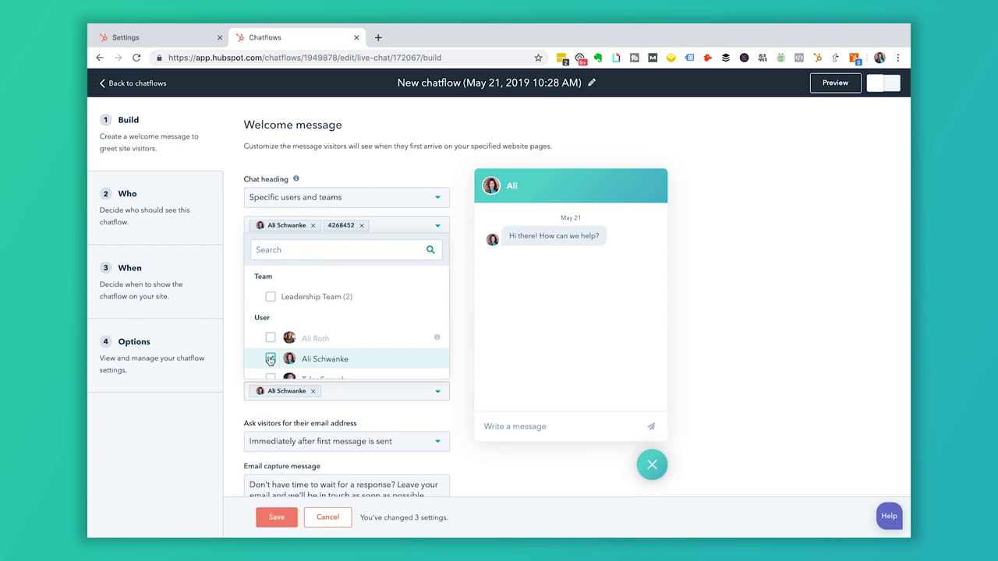
pyautogui.click(457, 419)
# Examine the choices for asking visitors for their email address, the email capture message, and the desktop and mobile display options
pyautogui.scroll(-3, 457, 419)
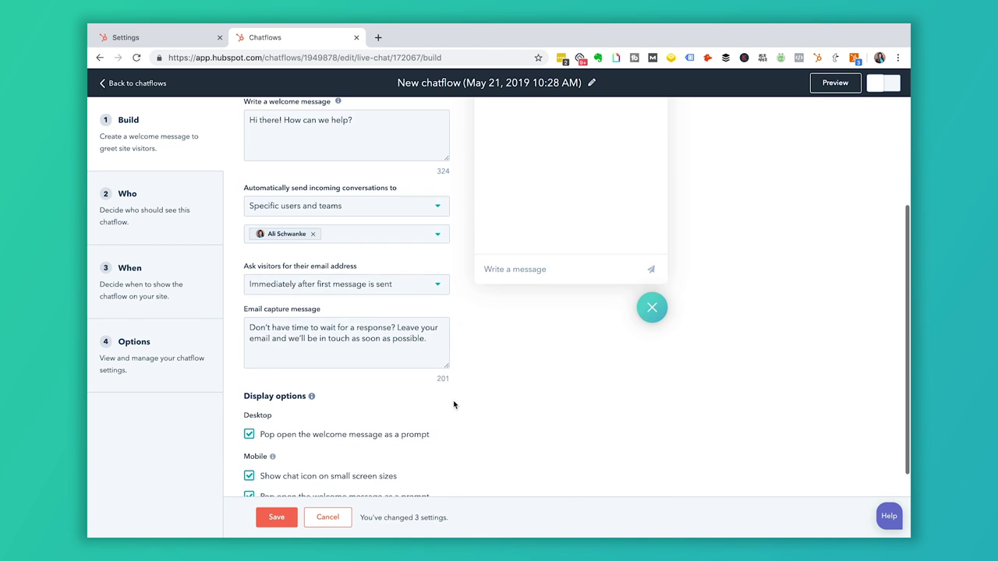
pyautogui.scroll(2, 457, 277)
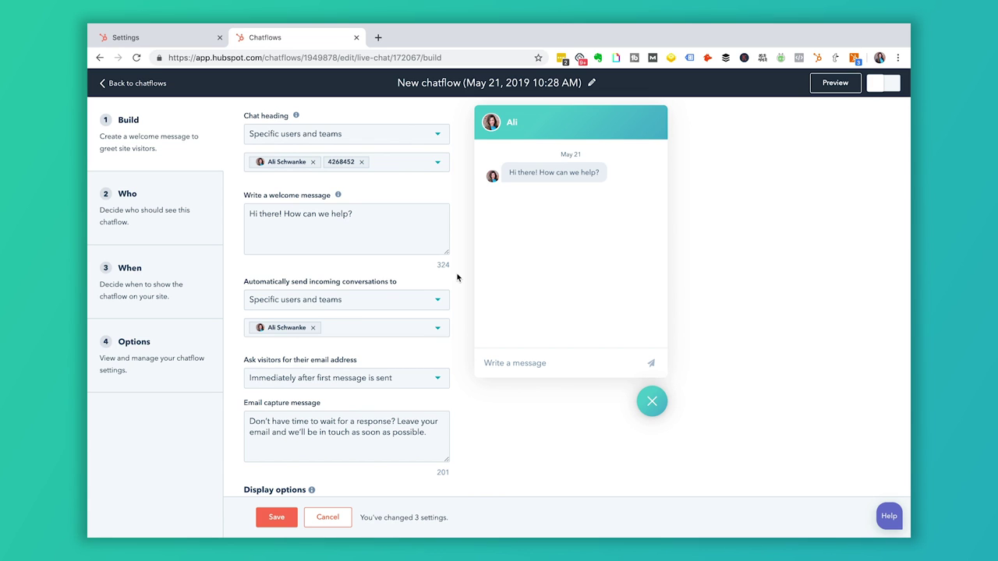
pyautogui.click(432, 388)
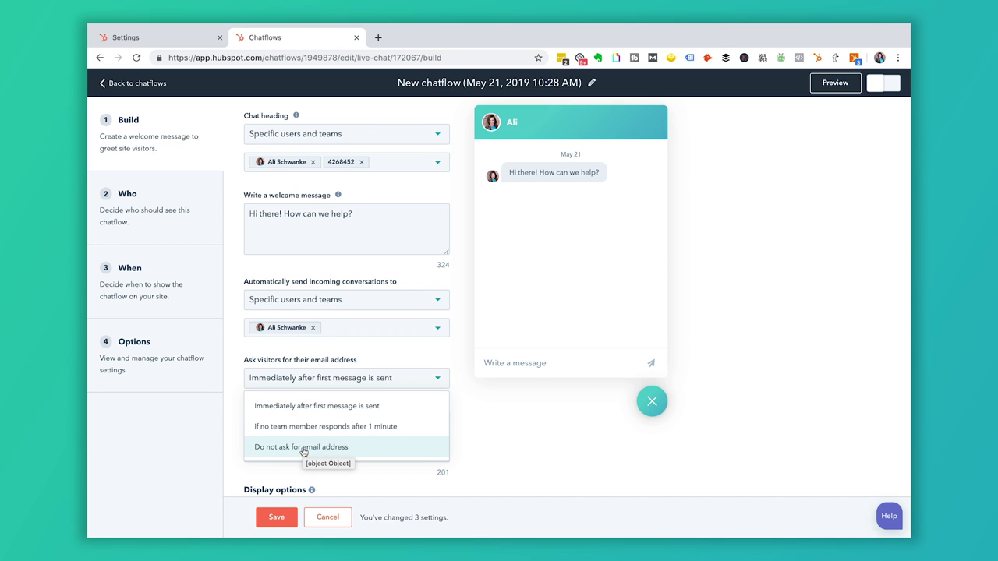
pyautogui.click(514, 445)
pyautogui.scroll(-2, 458, 453)
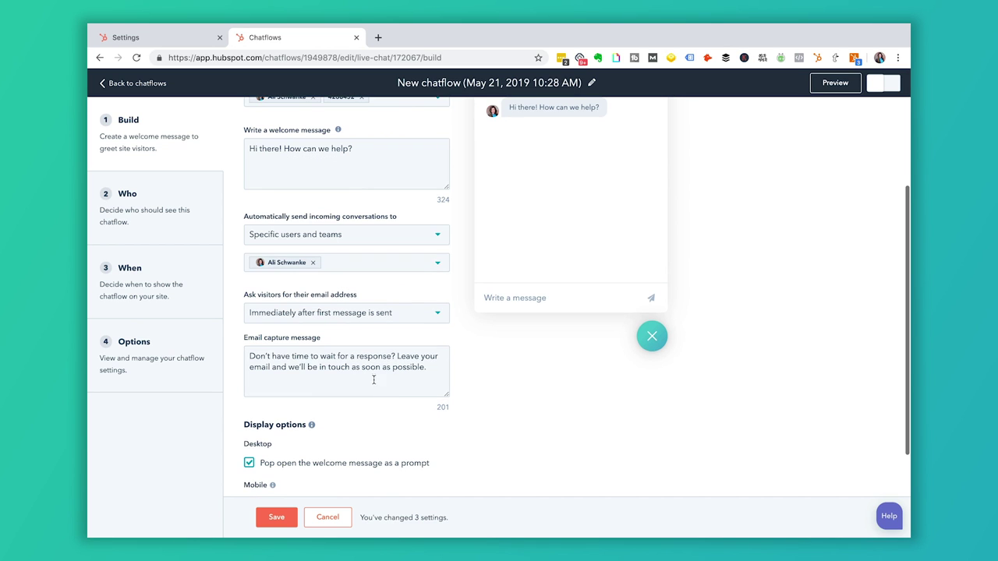
pyautogui.moveTo(251, 357); pyautogui.dragTo(449, 367)
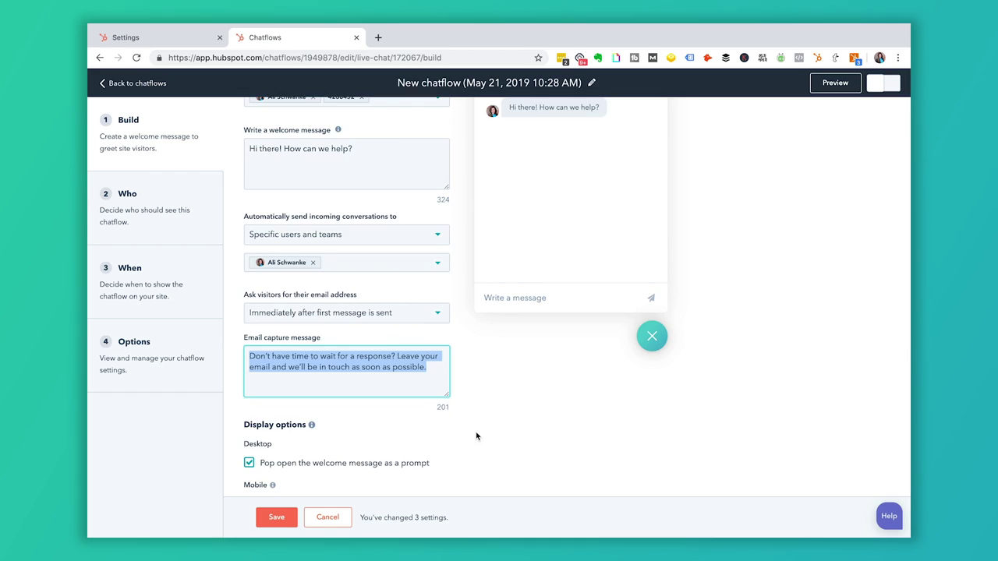
pyautogui.scroll(-1, 479, 438)
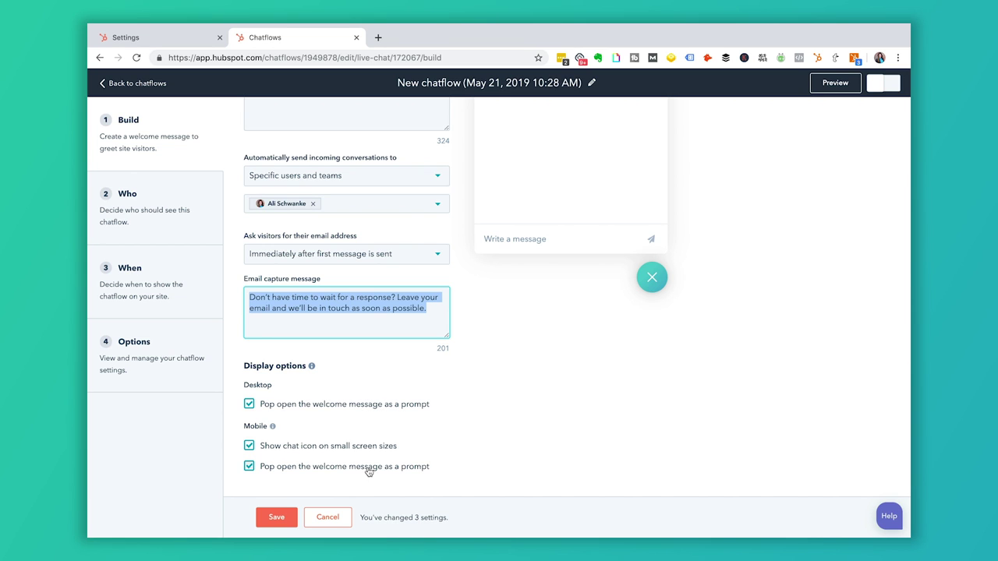
pyautogui.scroll(1, 478, 416)
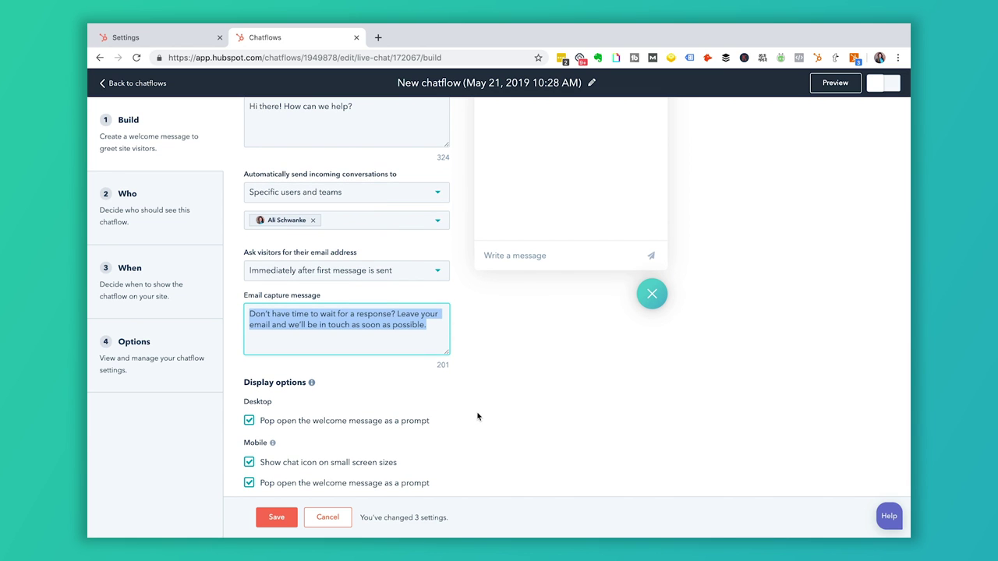
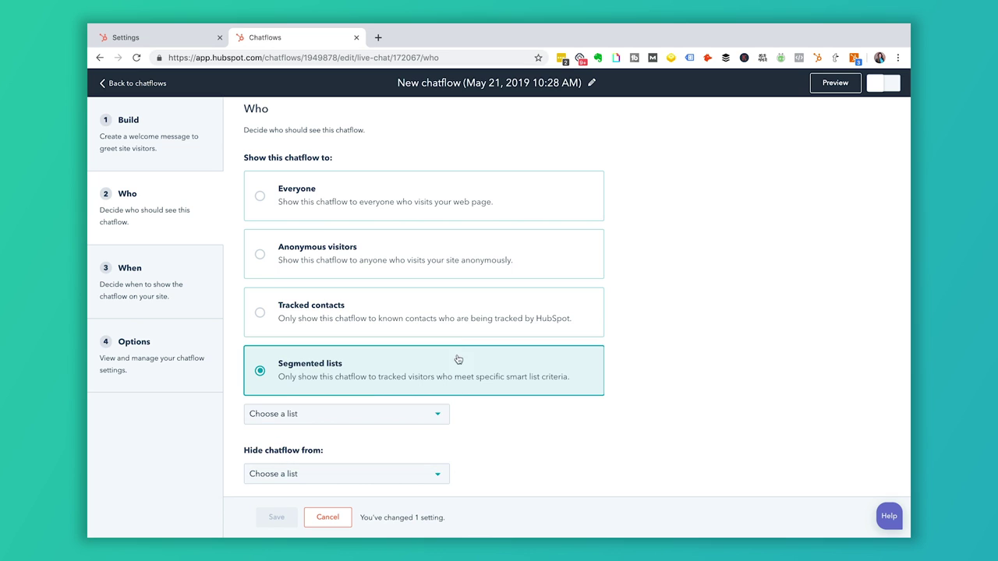
# Set the chatflow to show to Everyone and go to the settings for when it appears
pyautogui.click(264, 194)
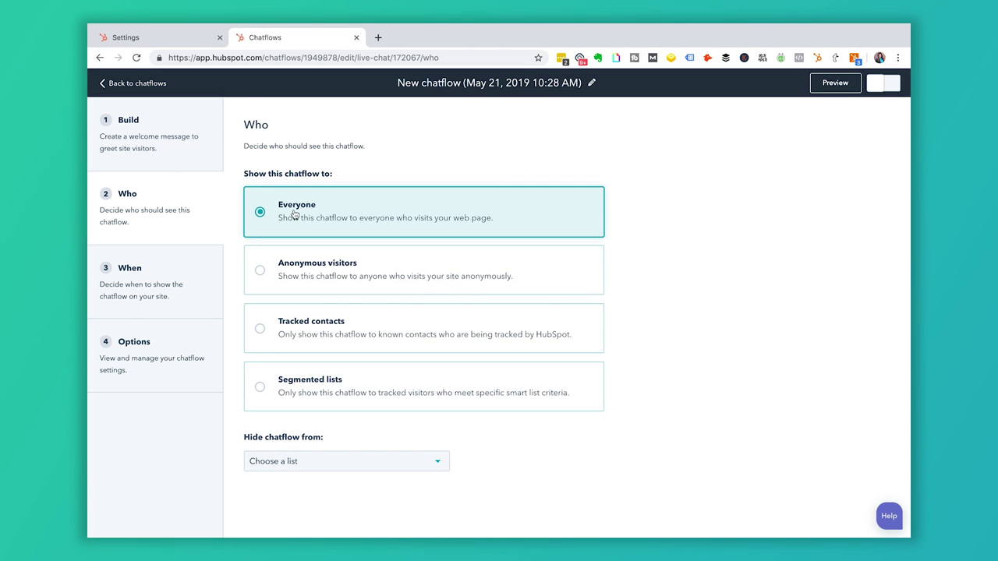
pyautogui.click(183, 288)
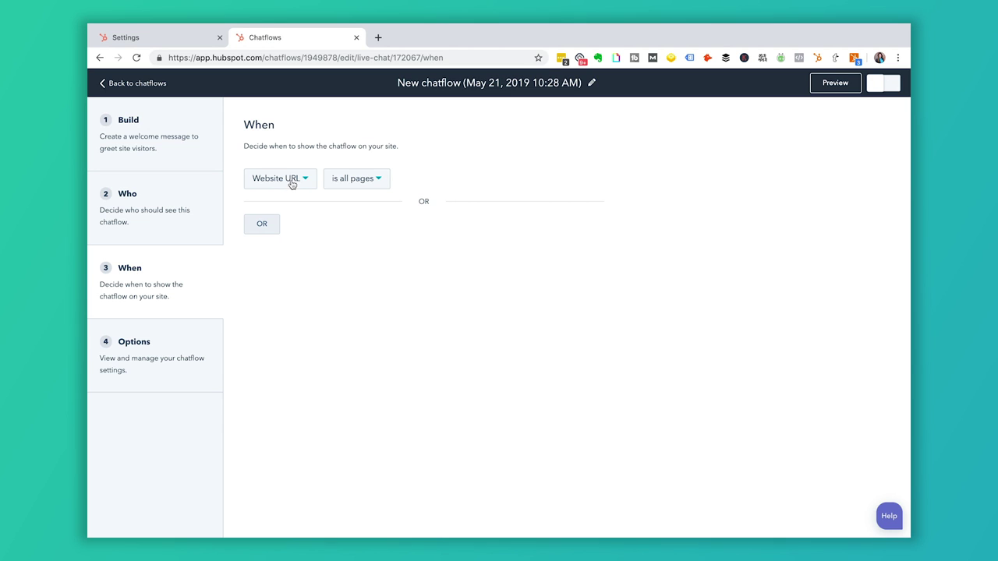
# Try the "isn't" condition for the Website URL display rule and look through the other conditions
pyautogui.click(371, 184)
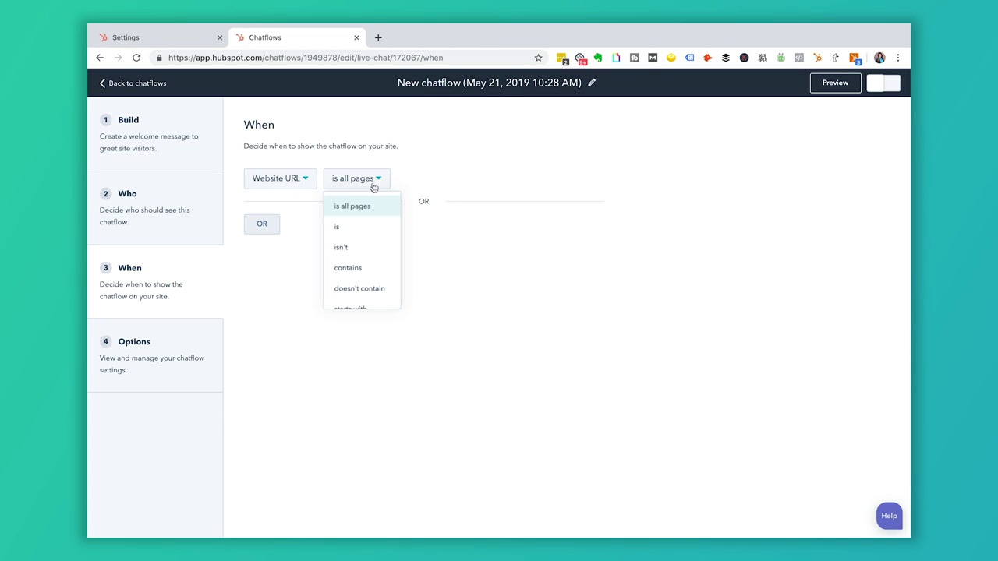
pyautogui.click(355, 248)
pyautogui.click(407, 177)
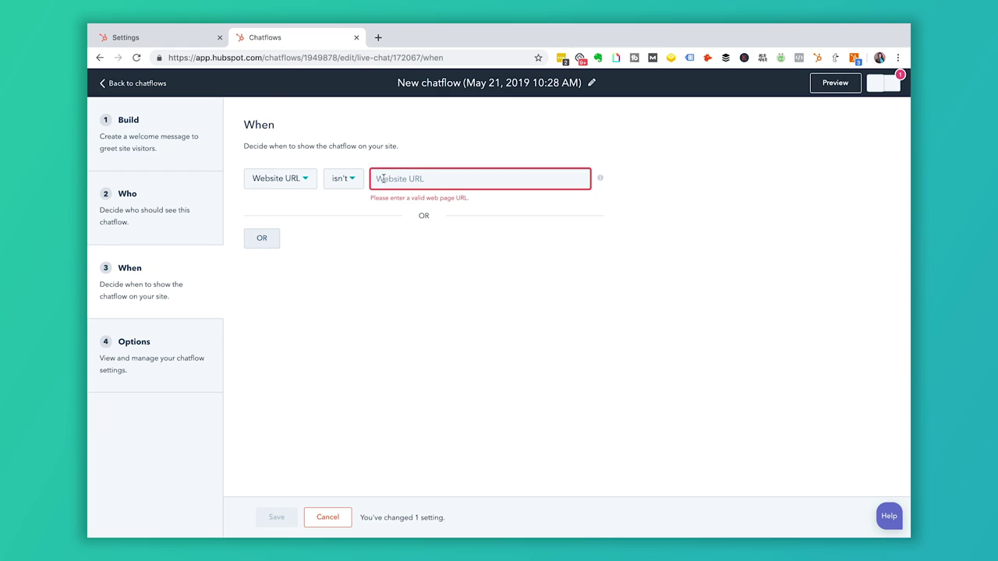
pyautogui.click(341, 181)
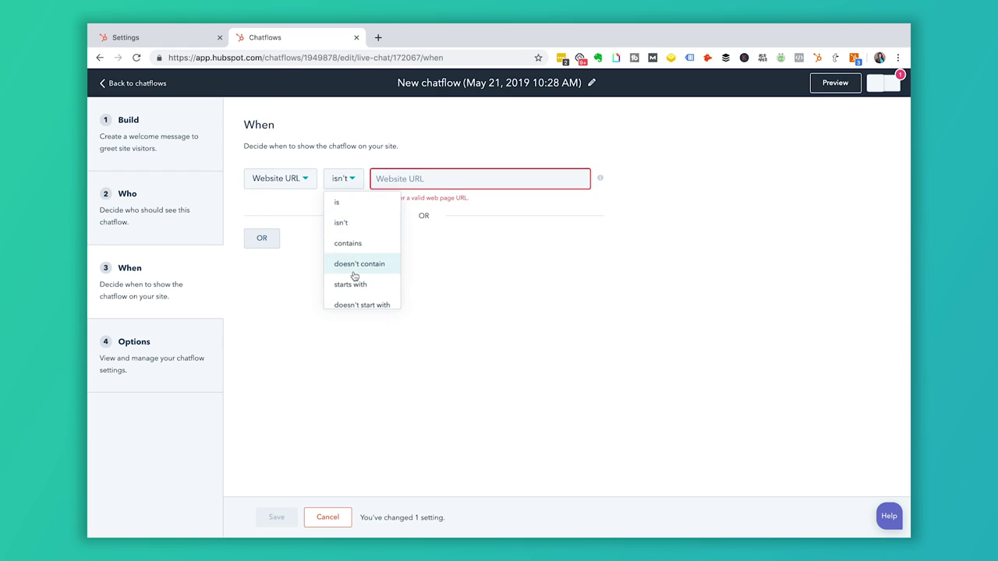
pyautogui.scroll(2, 353, 269)
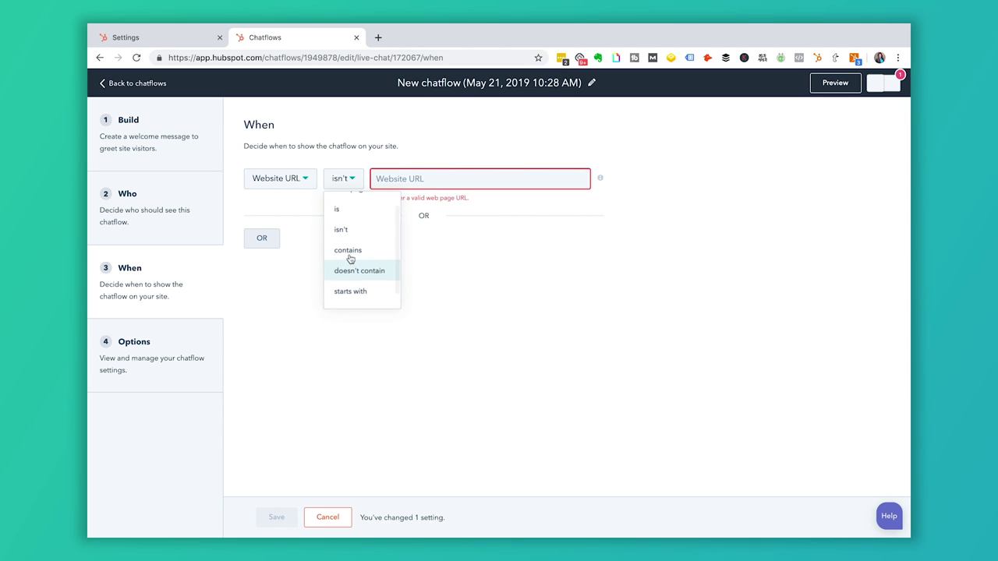
pyautogui.scroll(1, 351, 222)
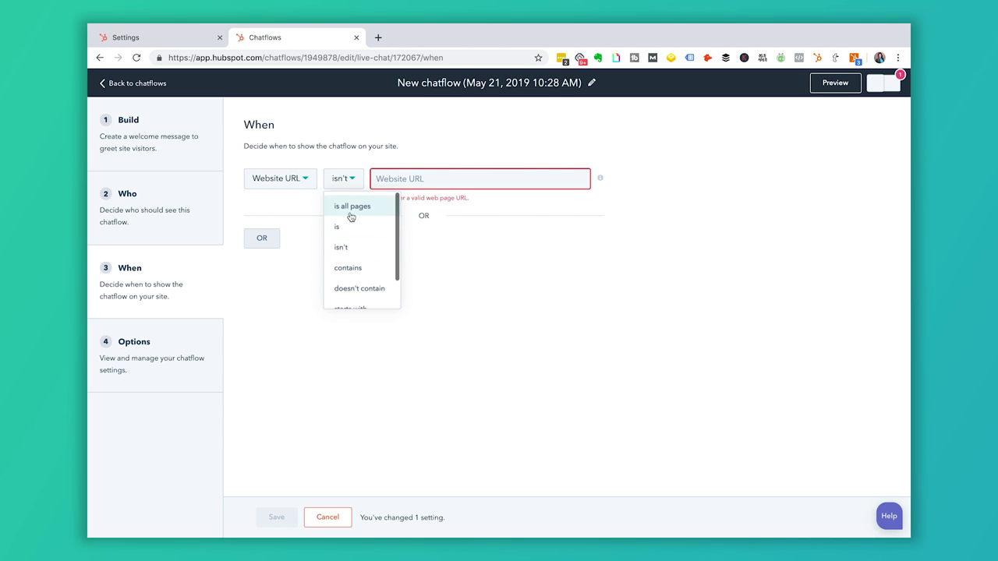
pyautogui.click(456, 255)
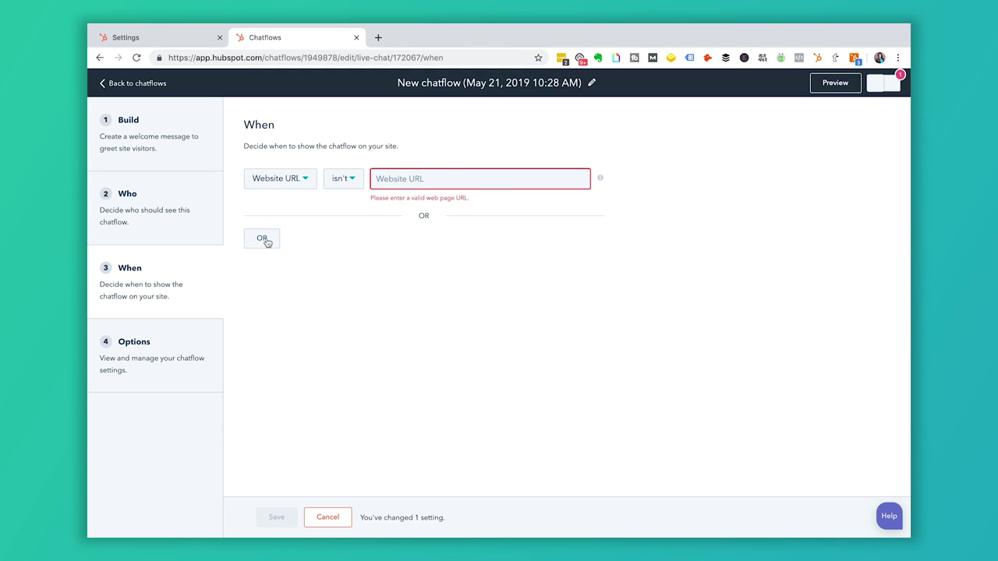
pyautogui.click(340, 180)
pyautogui.click(343, 202)
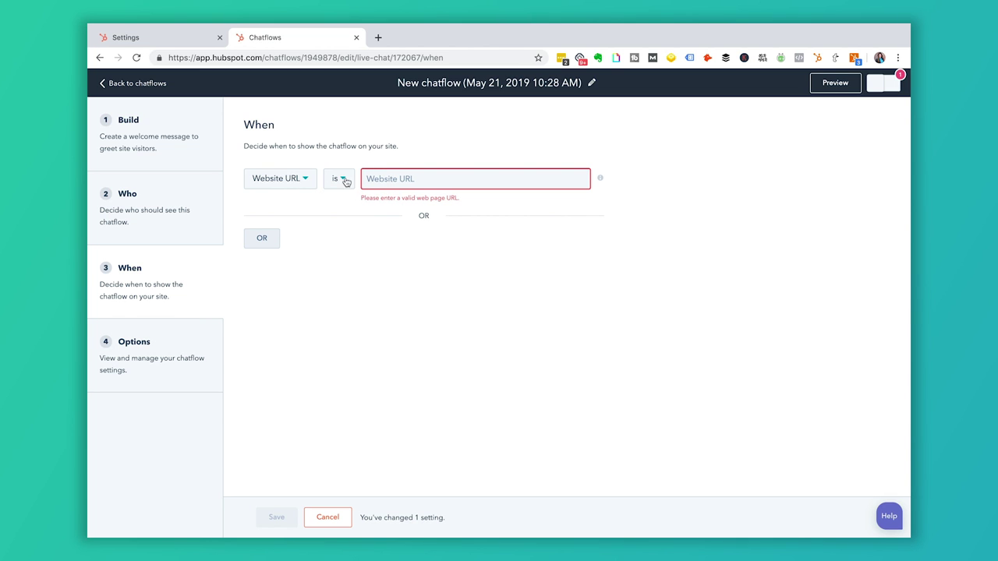
pyautogui.click(305, 188)
pyautogui.click(348, 181)
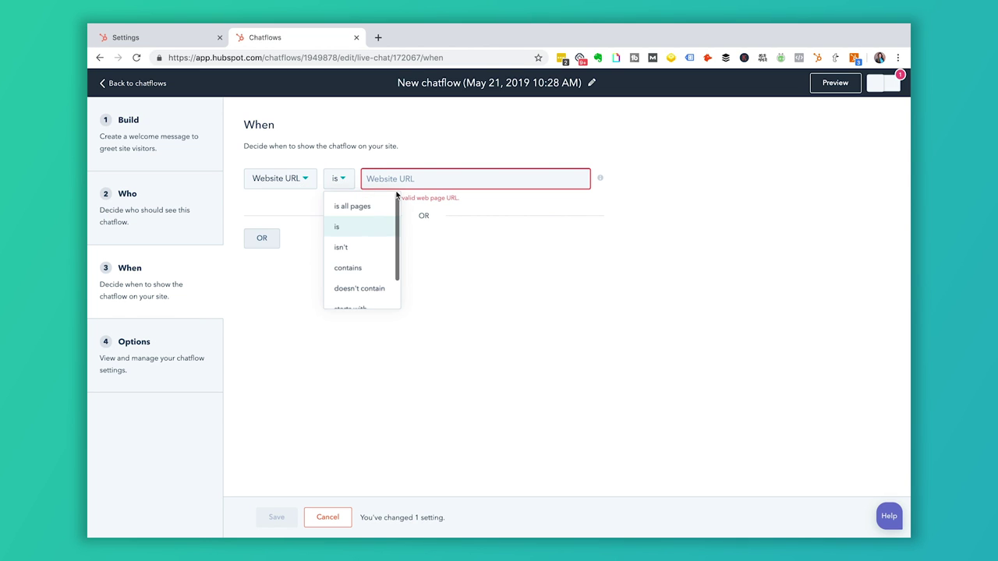
pyautogui.click(492, 235)
pyautogui.click(467, 179)
pyautogui.write('https://www.s')
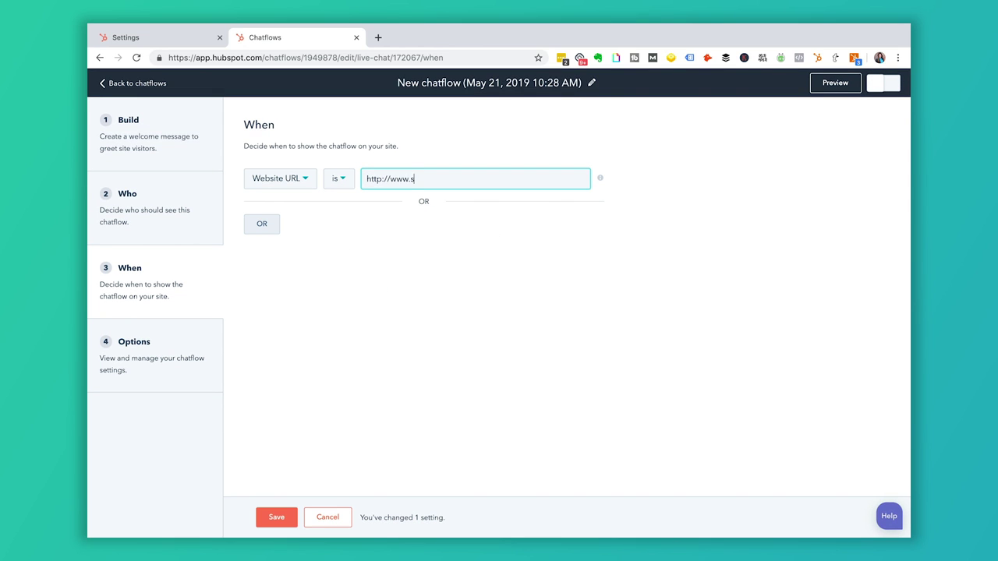
pyautogui.write('implestrat.com/careers')
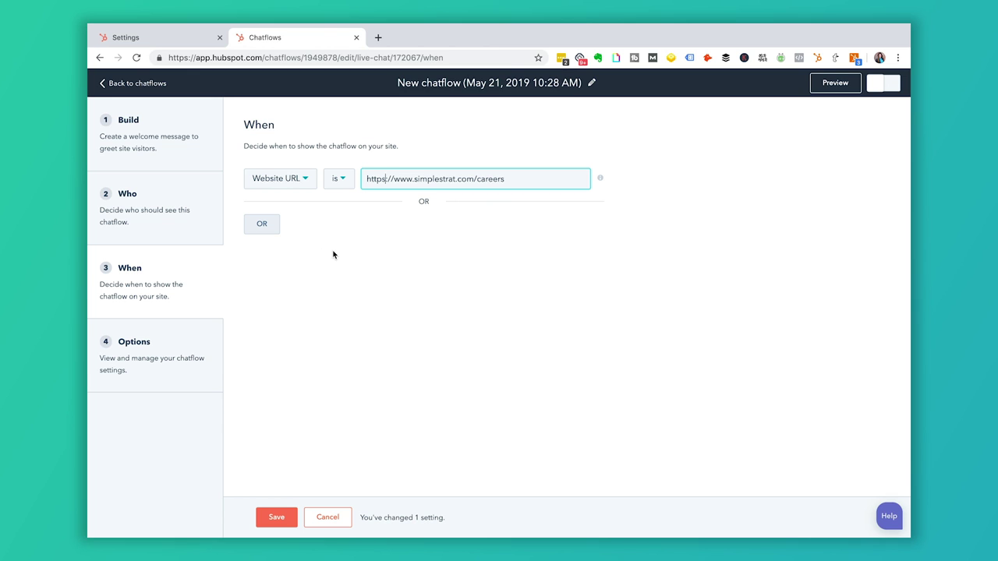
# View the chatflow's language and data privacy options, and open the chatflow preview
pyautogui.click(174, 346)
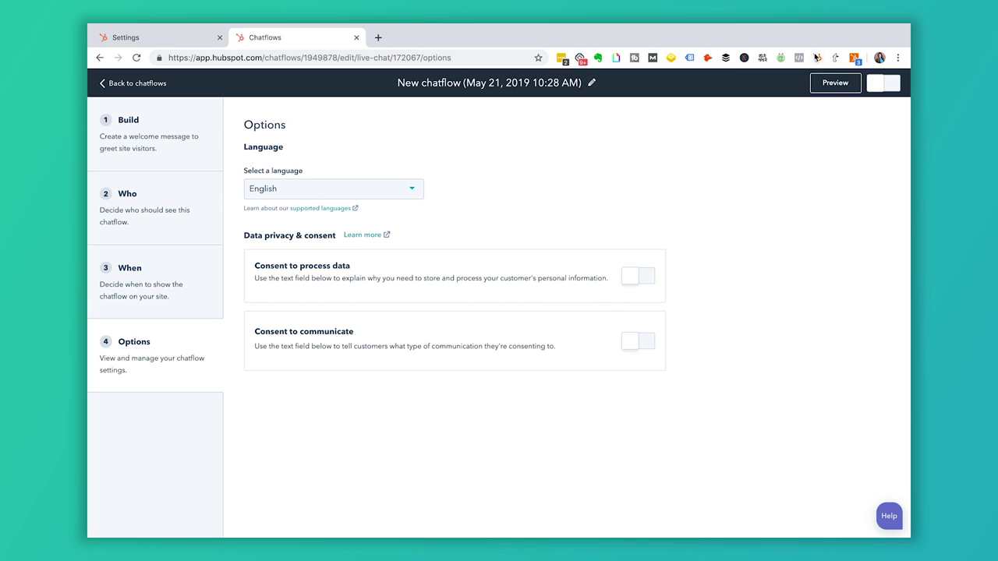
pyautogui.click(834, 83)
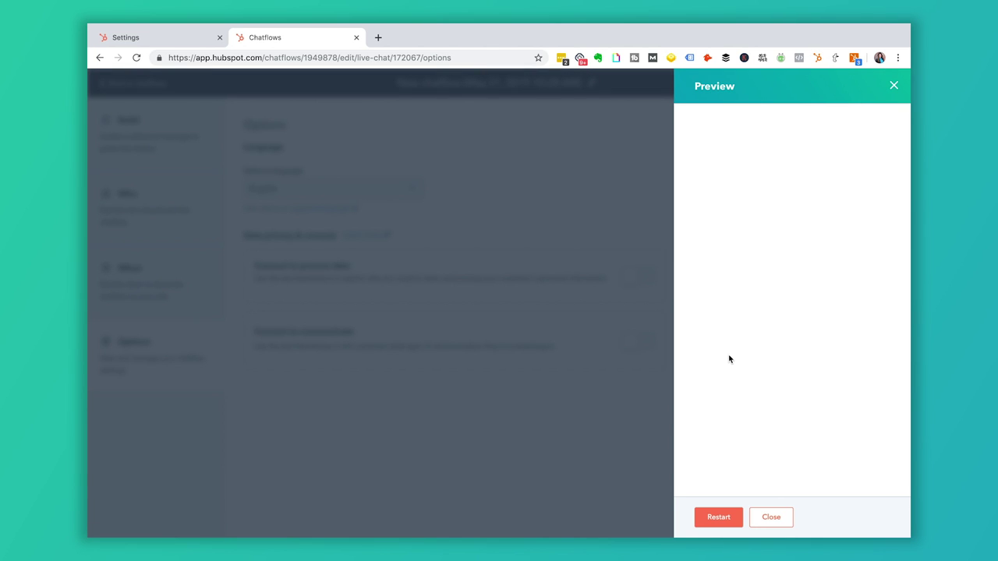
# Restart the chatflow preview to check the chat message, and close the preview
pyautogui.click(721, 518)
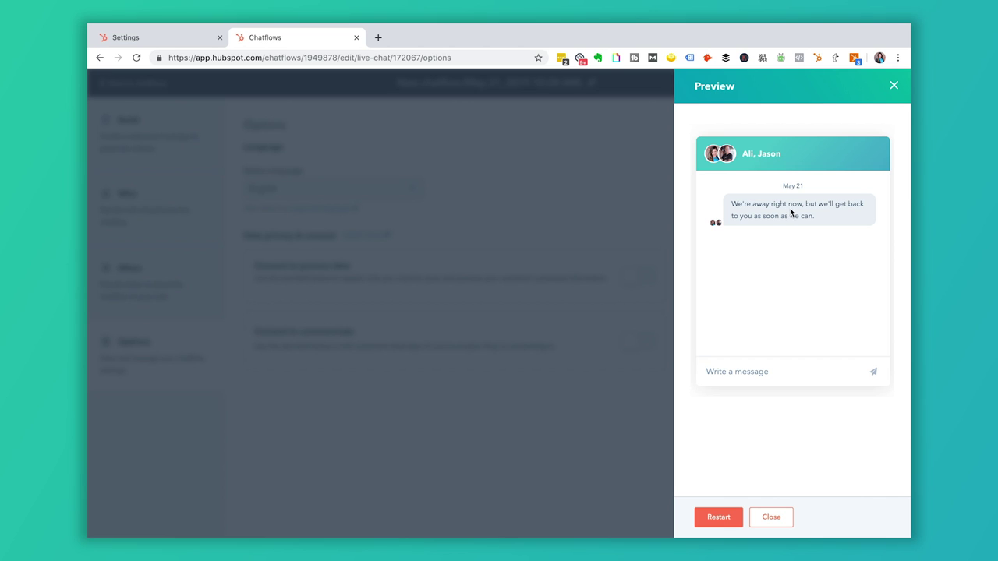
pyautogui.click(722, 519)
pyautogui.click(783, 520)
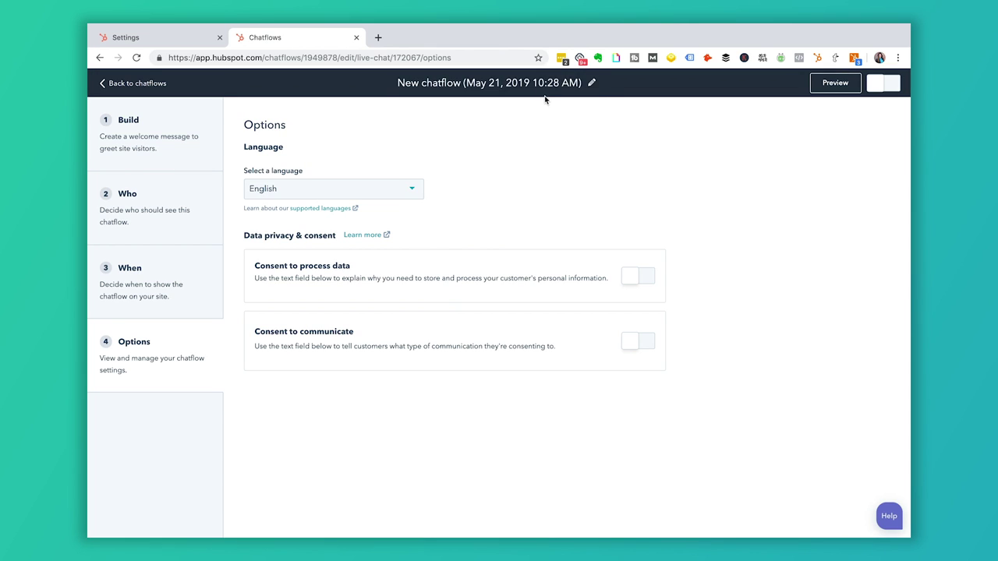
# Rename the chatflow as Careers Page Chat
pyautogui.click(592, 84)
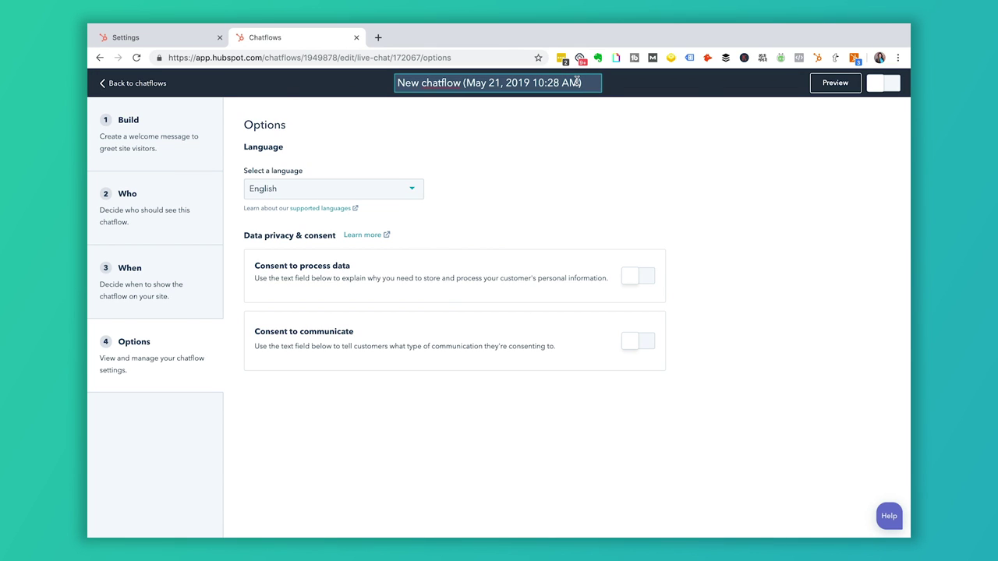
pyautogui.hotkey('ctrl', 'a')
pyautogui.write('Careers Page C hat')
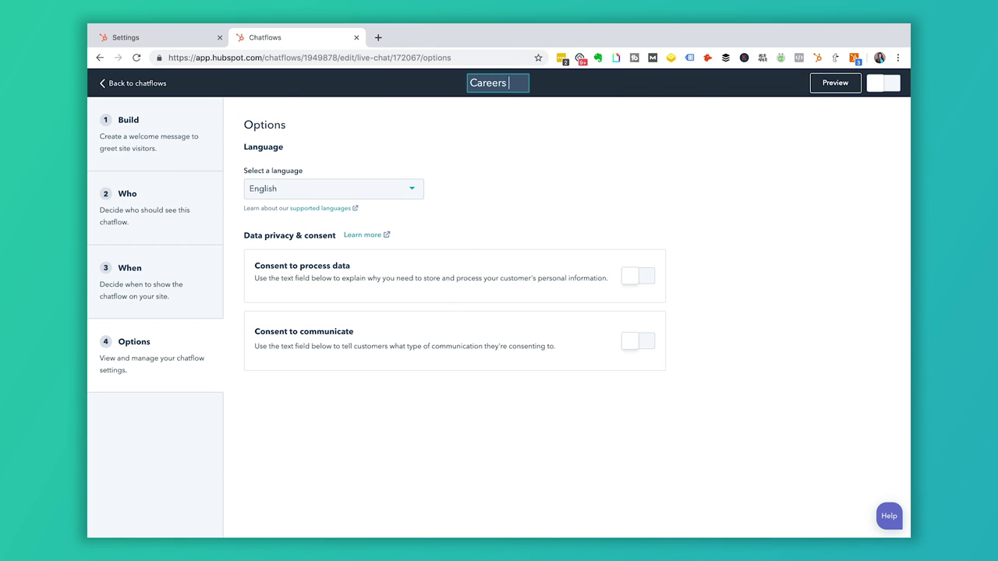
pyautogui.press('BackSpace')
pyautogui.press('BackSpace')
pyautogui.press('BackSpace')
pyautogui.press('BackSpace')
pyautogui.write('at')
pyautogui.press('BackSpace')
pyautogui.press('BackSpace')
pyautogui.write('hat')
pyautogui.click(637, 124)
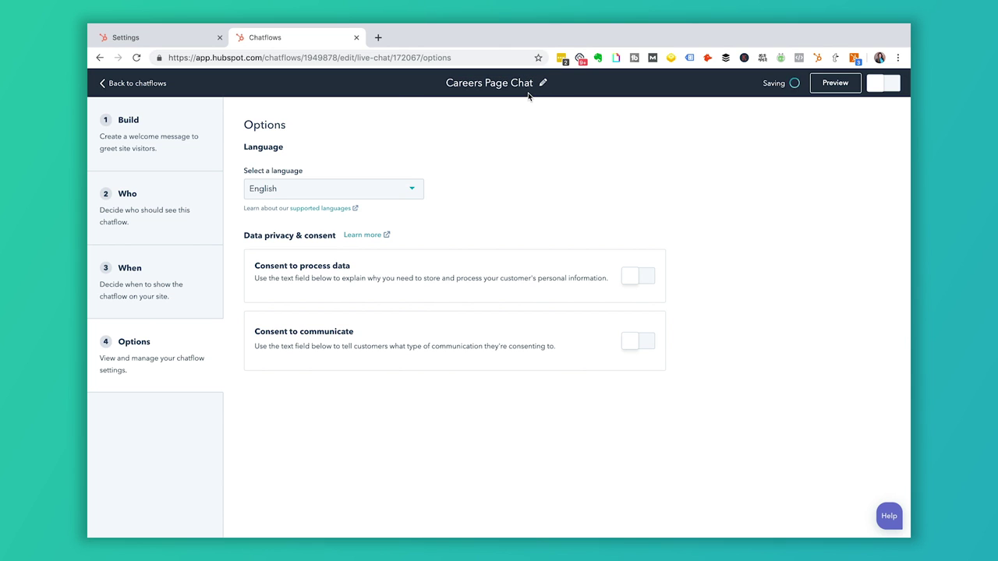
# Activate the Careers Page Chat chatflow and return to the list of chatflows
pyautogui.click(893, 89)
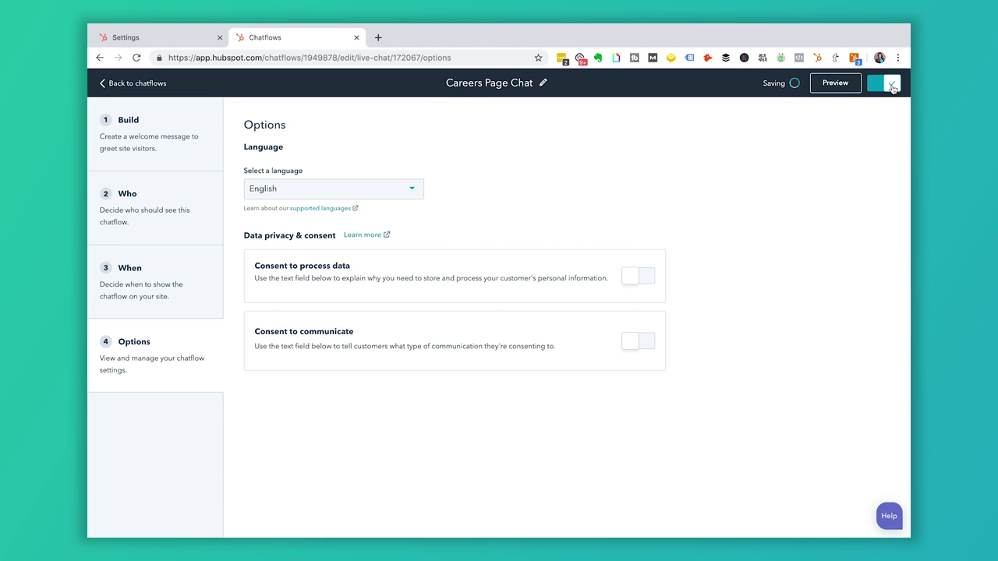
pyautogui.click(118, 84)
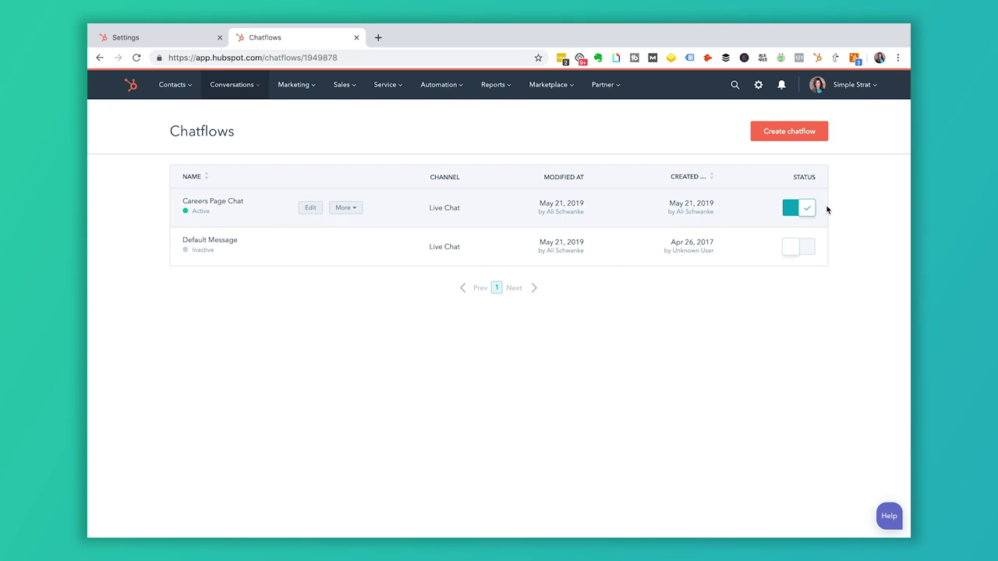
# Deactivate the Careers Page Chat chatflow and activate the Default Message chatflow instead
pyautogui.click(789, 209)
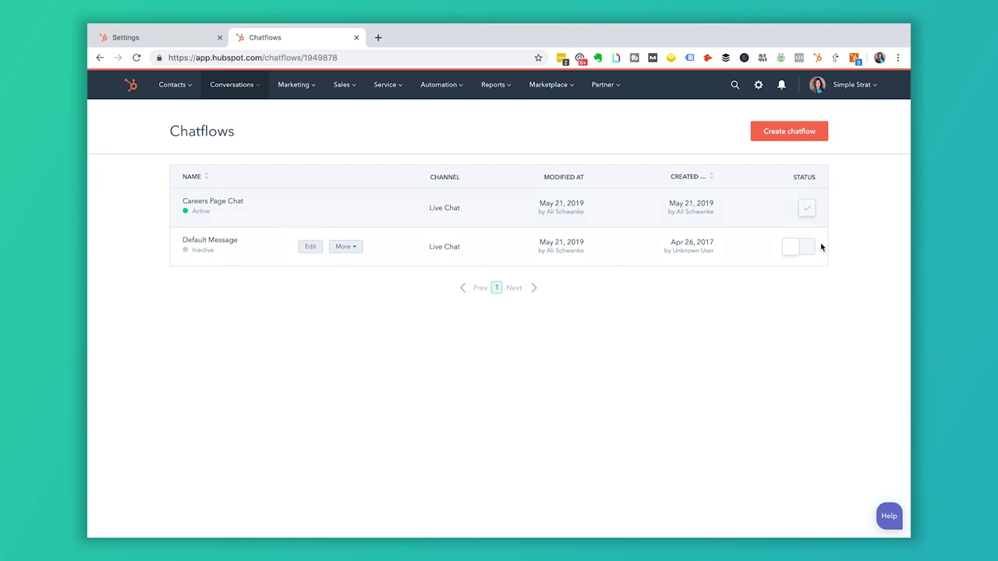
pyautogui.click(809, 250)
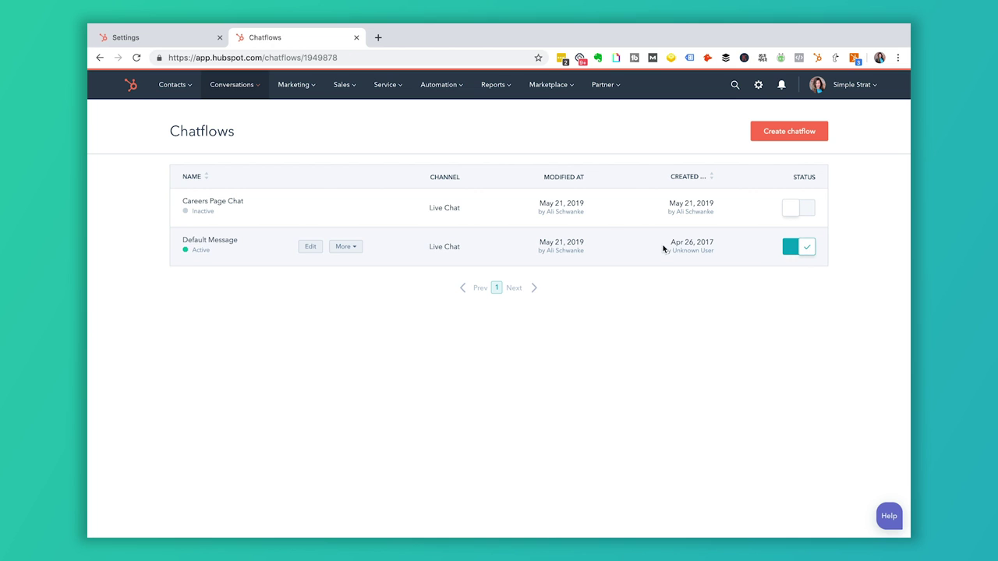
# Look over the welcome message settings of the Default Message chatflow and return to the list of chatflows
pyautogui.click(310, 247)
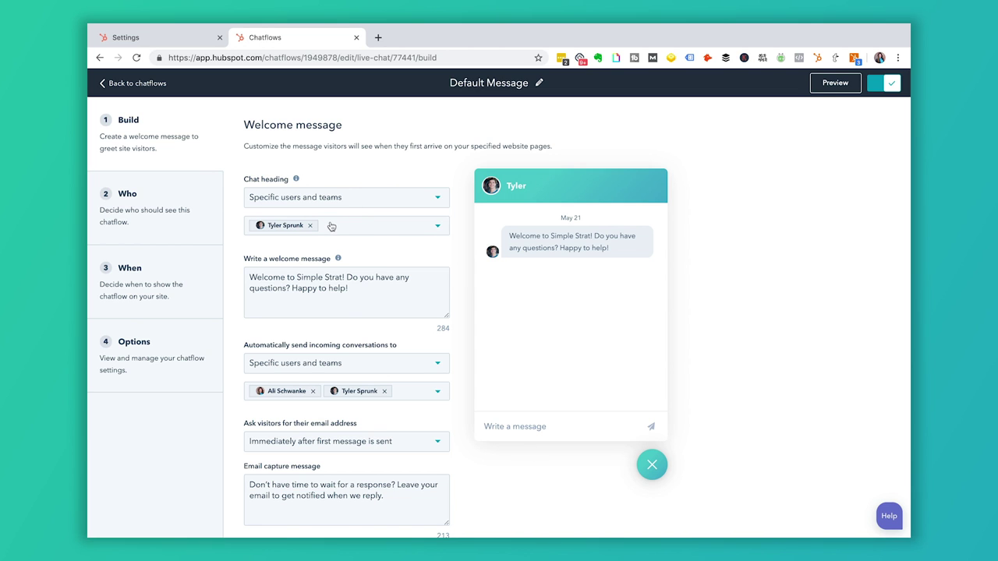
pyautogui.click(137, 83)
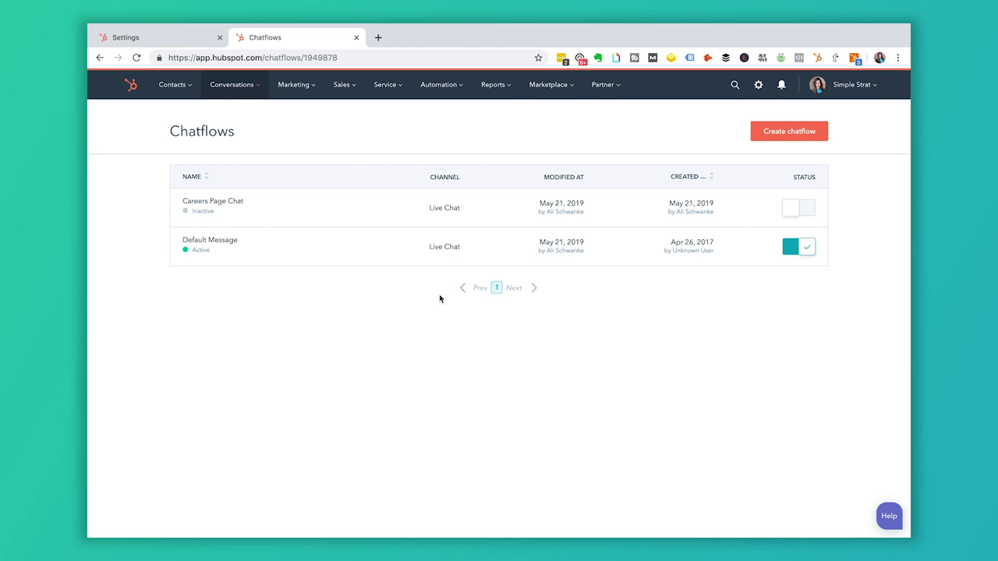
# View the second and third chats in the Conversations inbox, and go back to Chatflows
pyautogui.click(252, 89)
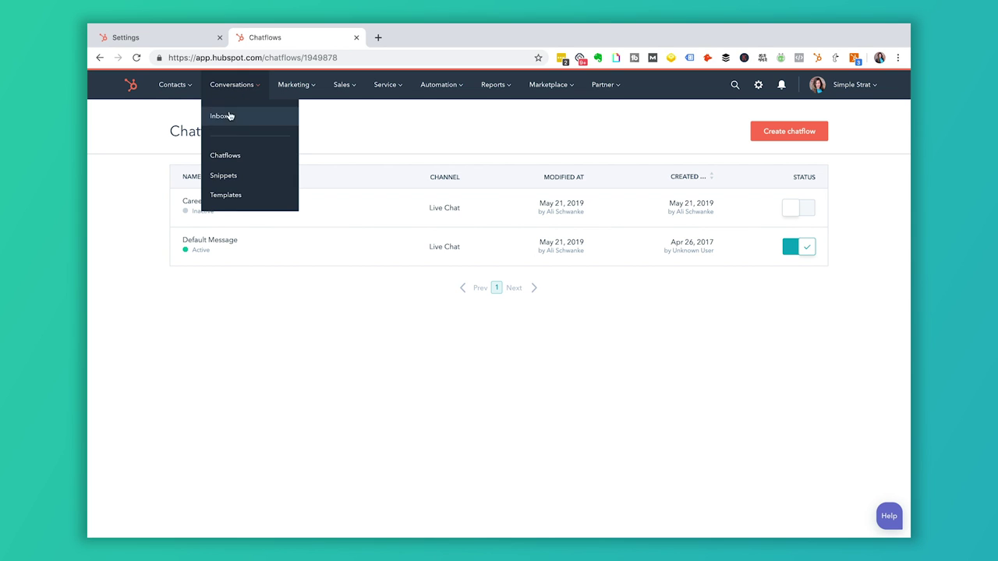
pyautogui.click(340, 131)
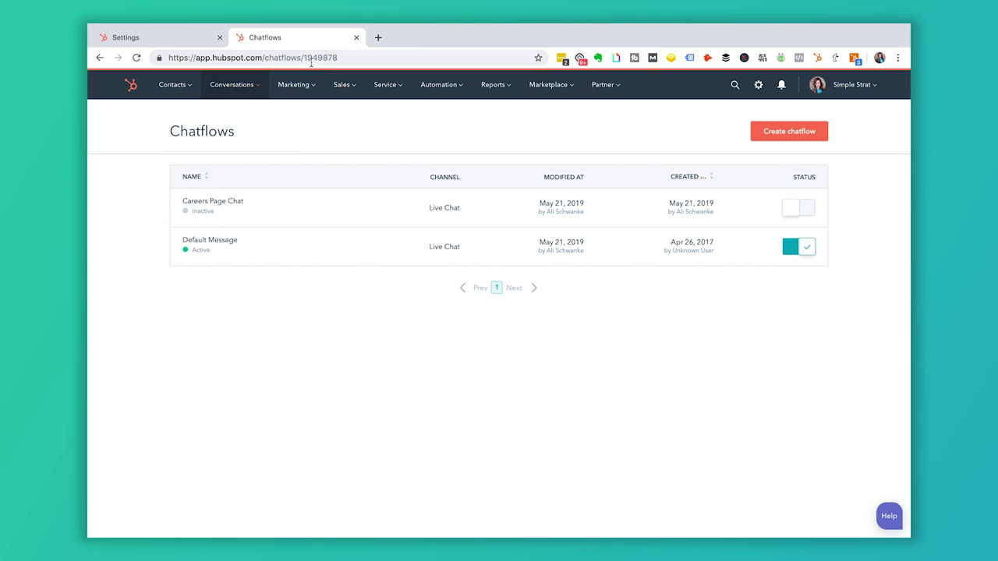
pyautogui.click(252, 87)
pyautogui.click(234, 124)
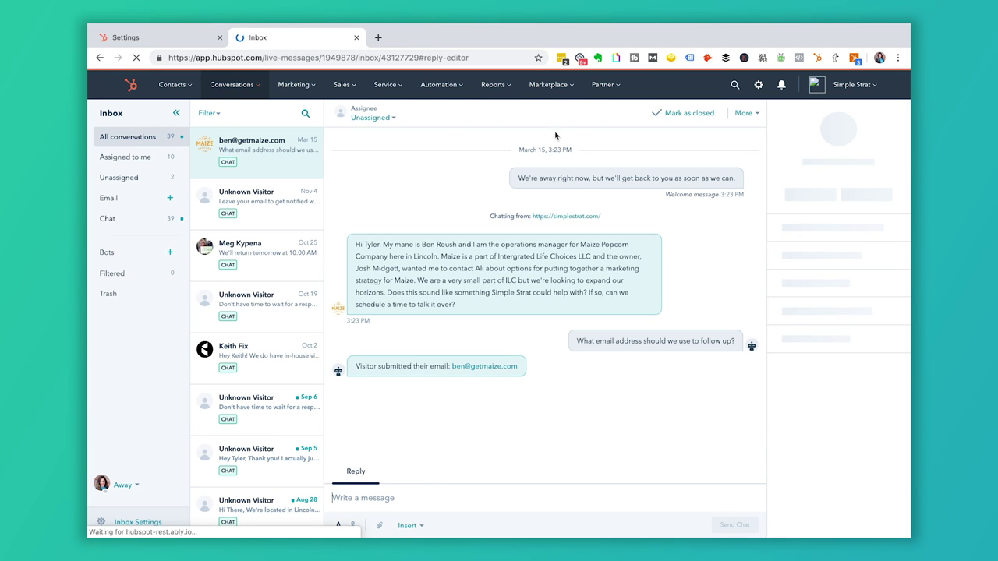
pyautogui.click(257, 204)
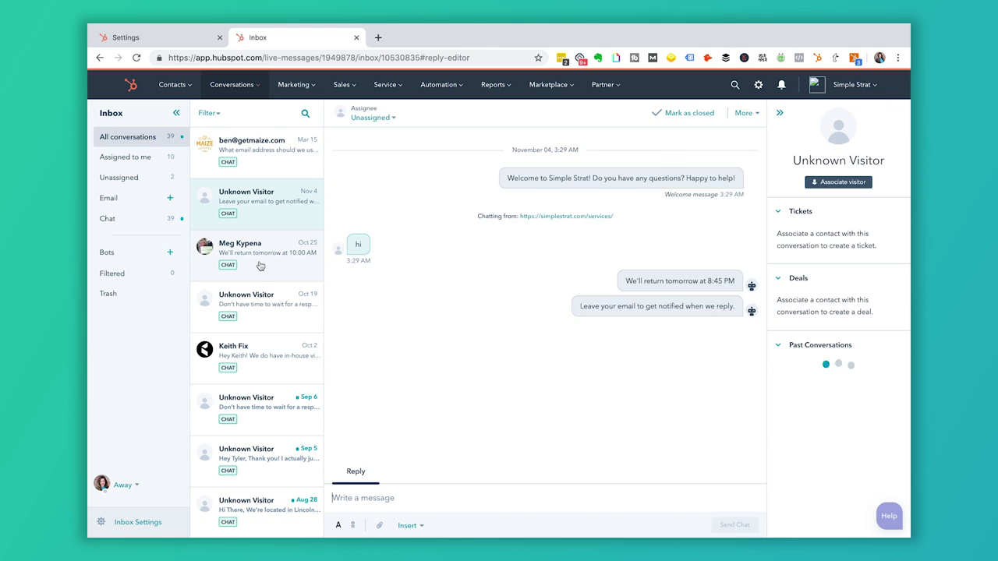
pyautogui.click(260, 266)
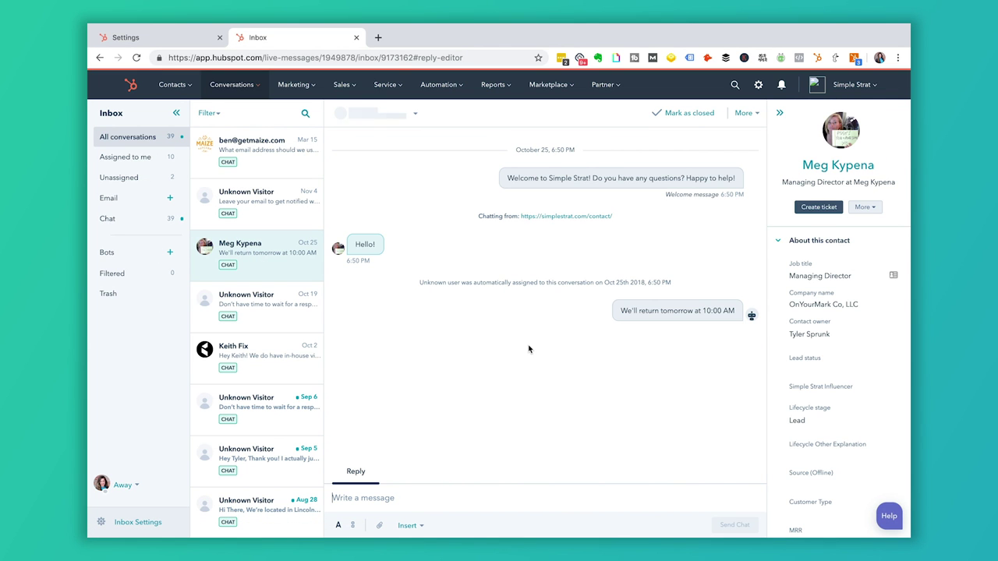
pyautogui.click(222, 96)
pyautogui.click(226, 154)
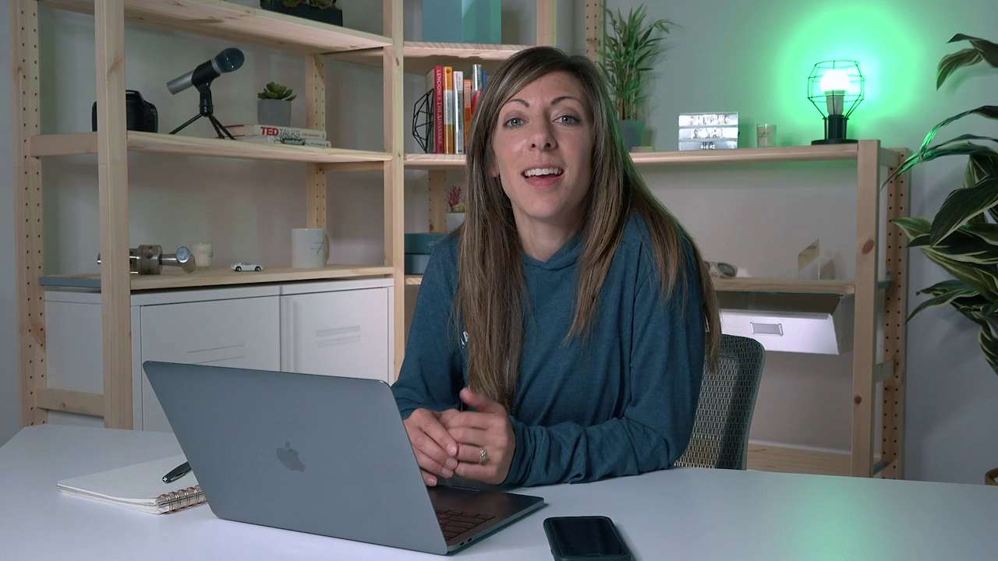